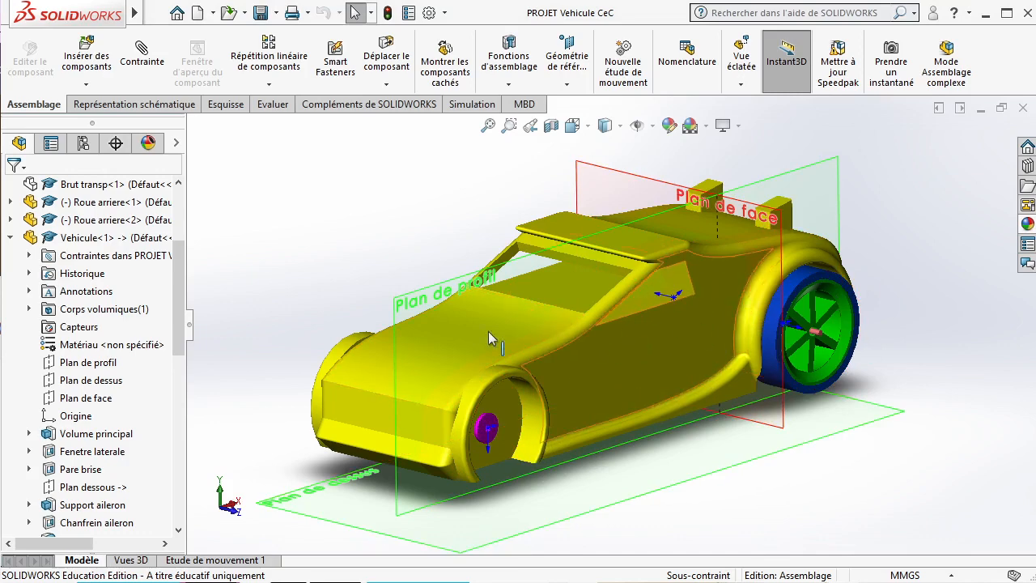
Highlight the PROJET Vehicule CeC assembly, its profile, top and front reference planes, and its origin in the model.
scroll(93, 243, "up", 3)
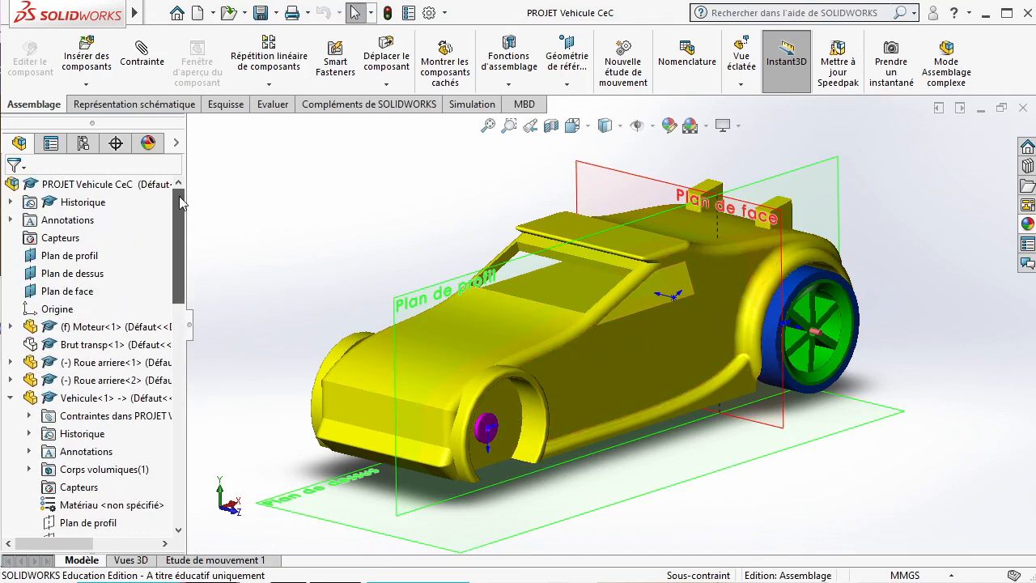
left_click(93, 185)
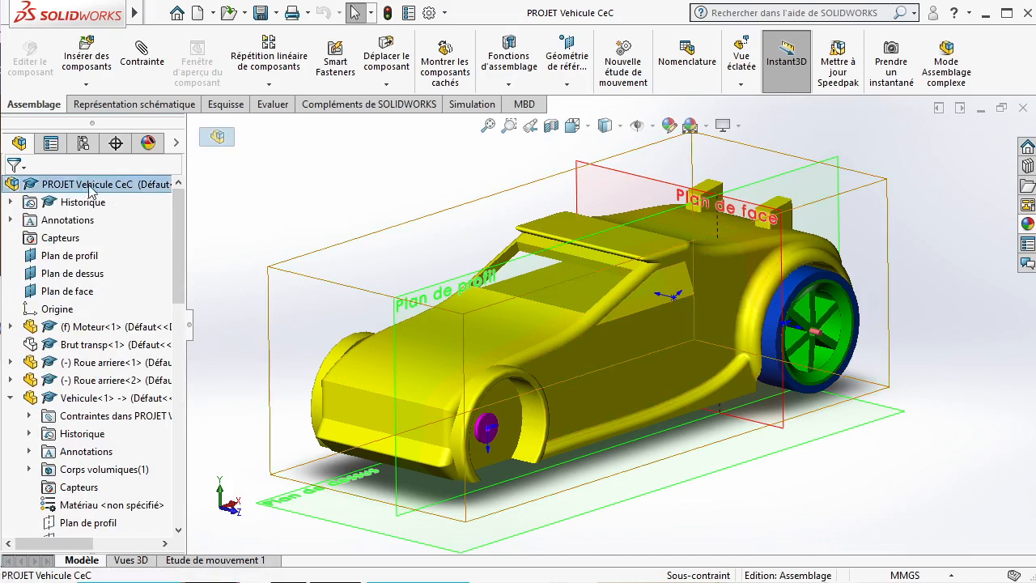
left_click(71, 255)
left_click(72, 274)
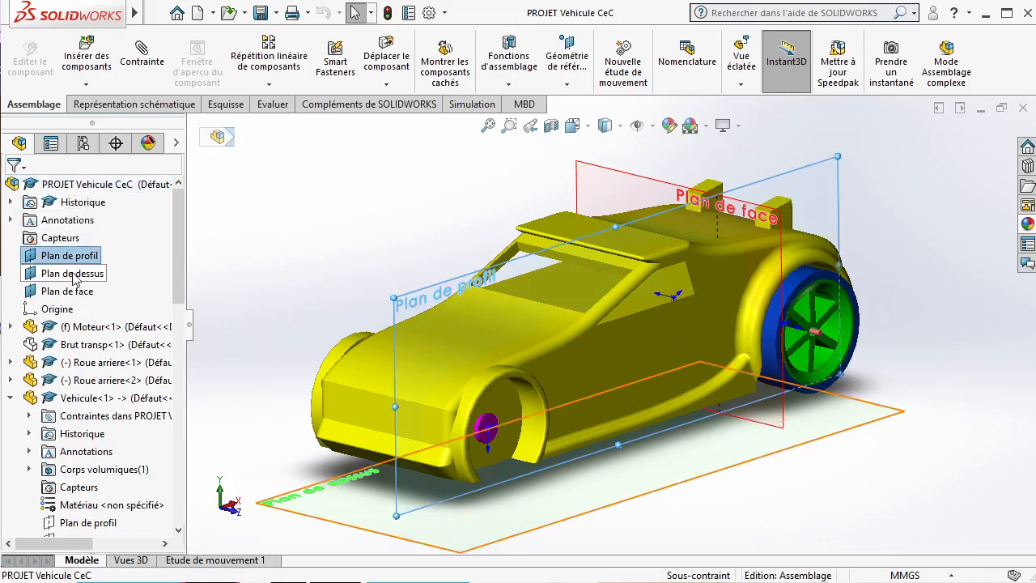
left_click(68, 291)
left_click(68, 311)
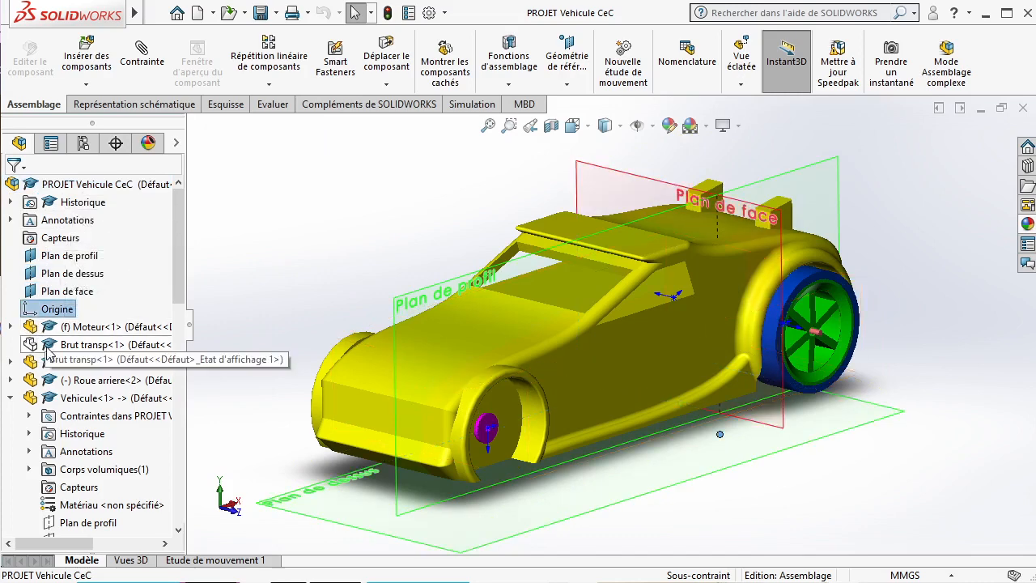
Locate the Moteur component under the car and the transparent Brut transp block around the body, viewing the block from several angles.
middle_click_drag(737, 489, 714, 344)
left_click(103, 332)
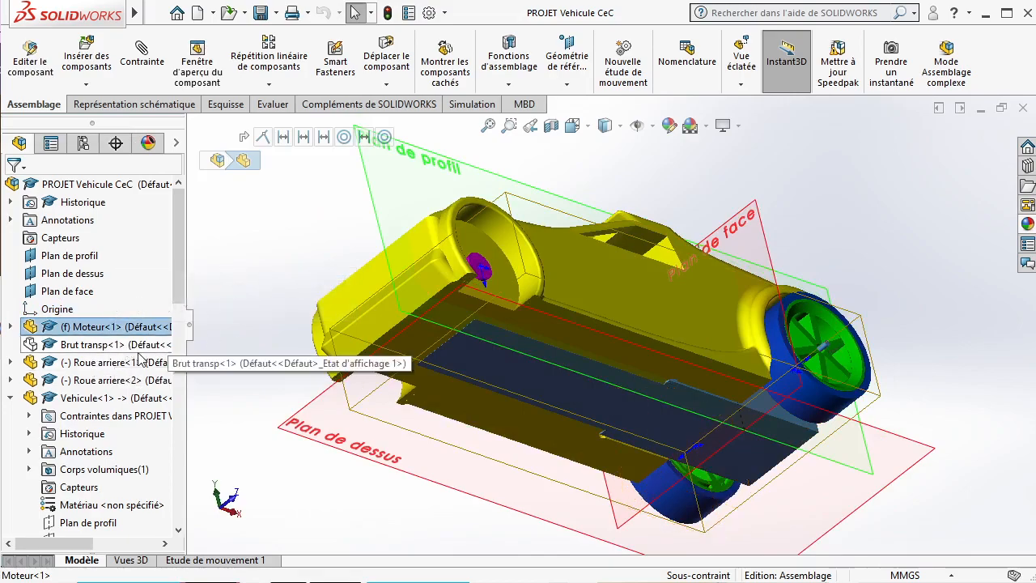
left_click(121, 345)
middle_click_drag(558, 323, 611, 339)
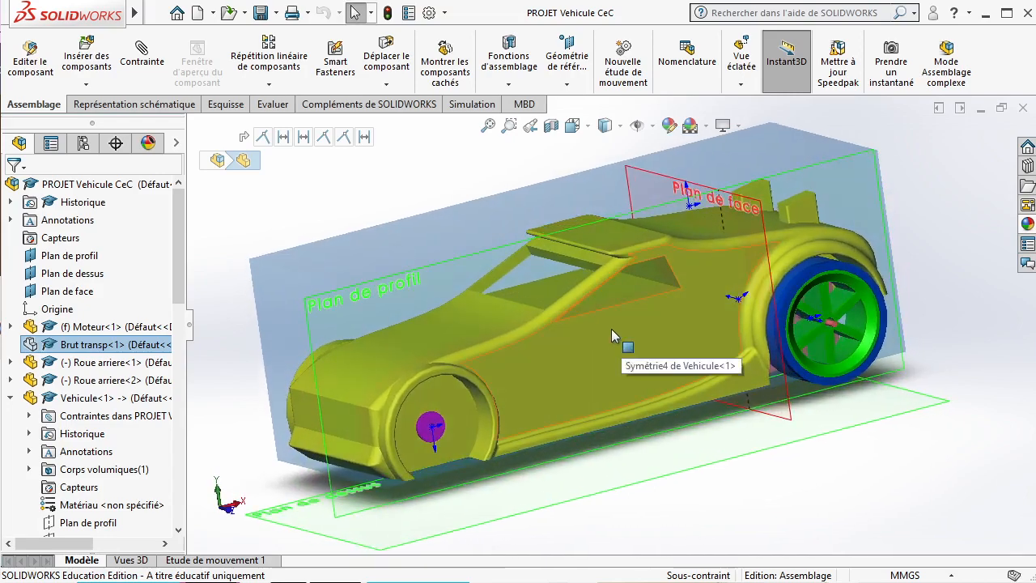
middle_click_drag(292, 327, 287, 313)
middle_click_drag(800, 246, 878, 213)
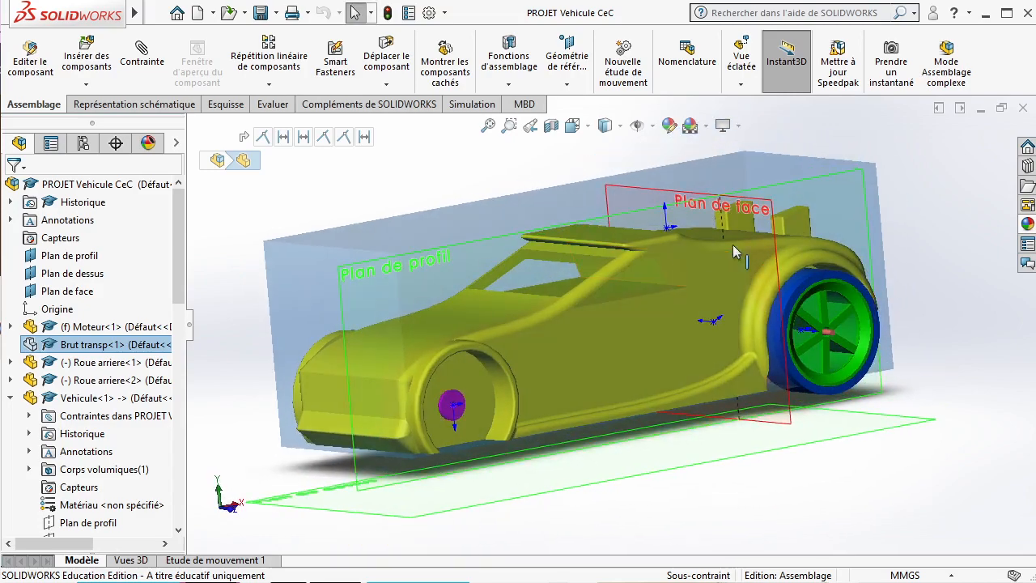
middle_click_drag(584, 343, 706, 283)
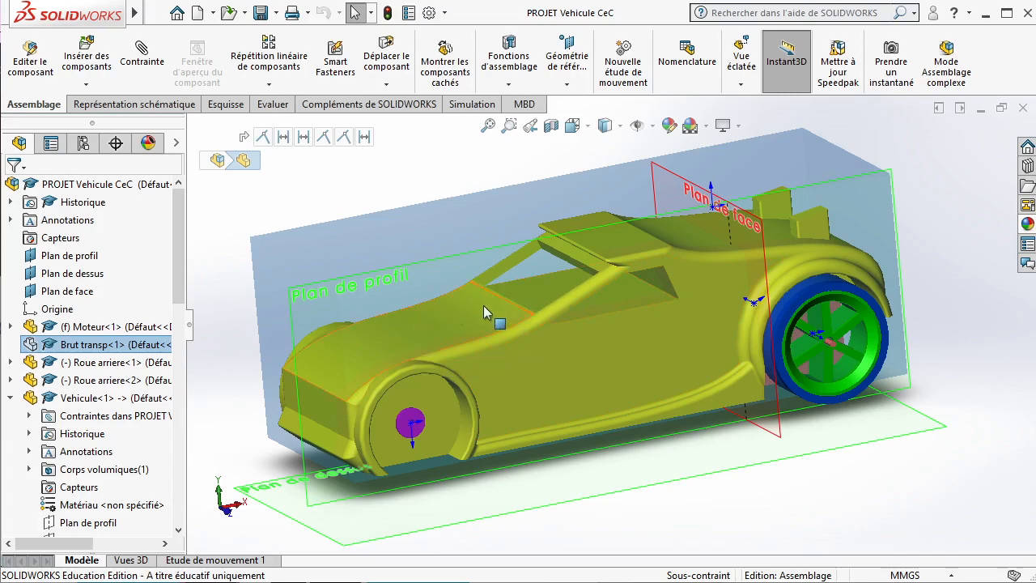
middle_click_drag(421, 324, 439, 311)
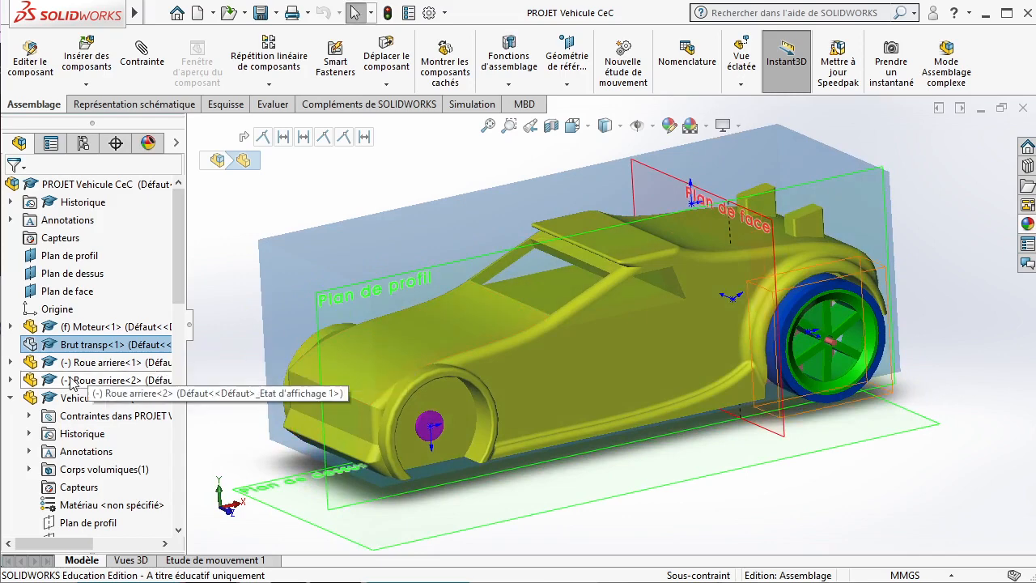
Locate the two rear wheels, Roue arriere<1> and Roue arriere<2>, on both sides of the car.
left_click(91, 362)
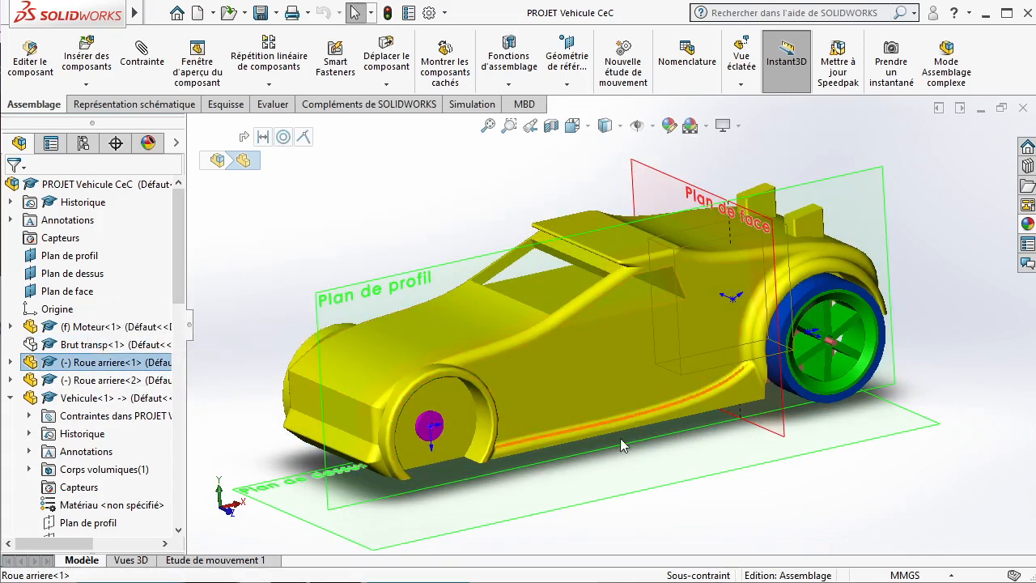
middle_click_drag(621, 444, 381, 312)
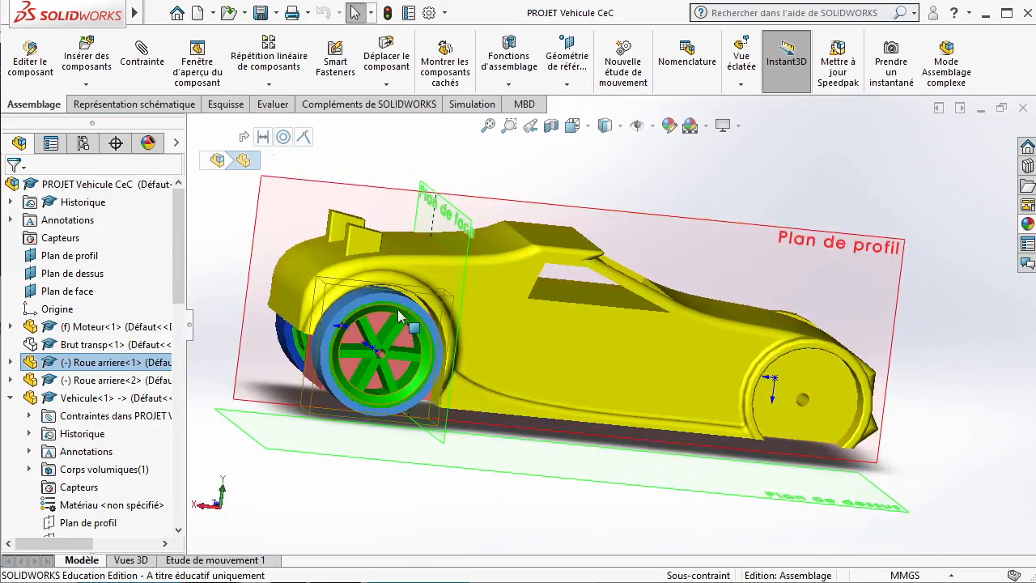
middle_click_drag(399, 301, 93, 417)
left_click(97, 382)
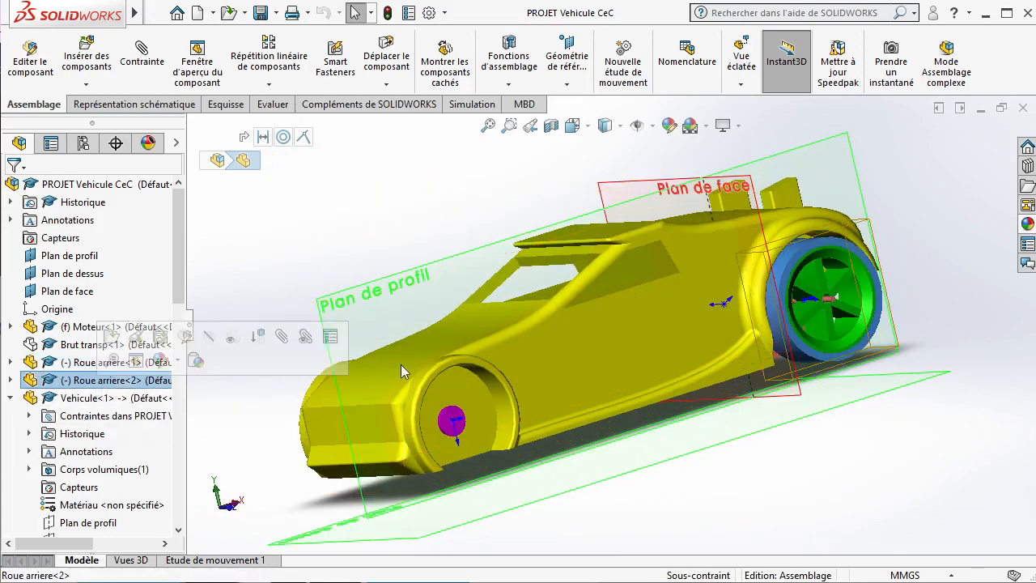
Highlight the Vehicule<1> body and collapse its feature list to reveal the remaining assembly components.
left_click(79, 402)
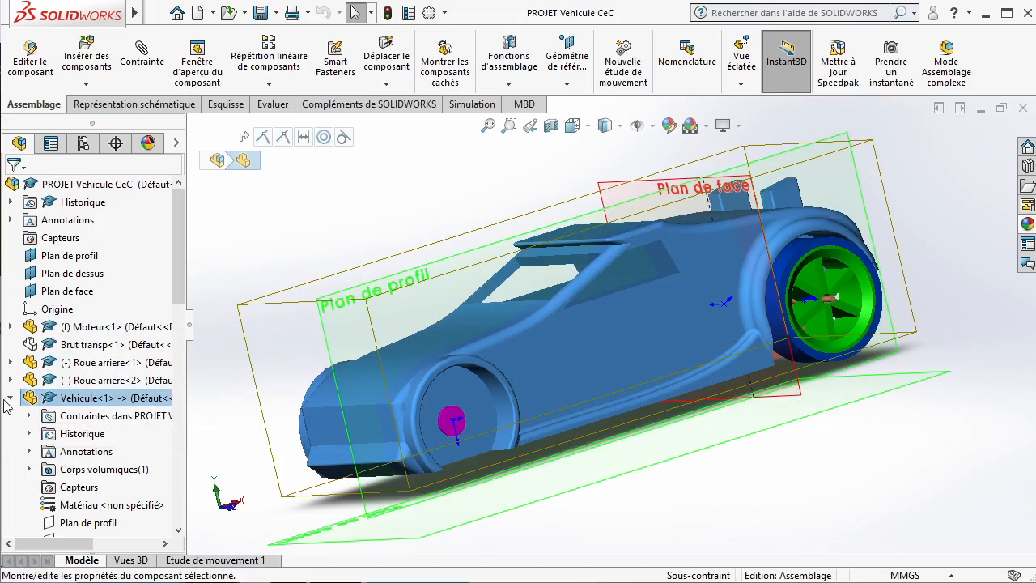
left_click(9, 397)
middle_click_drag(644, 354, 627, 383)
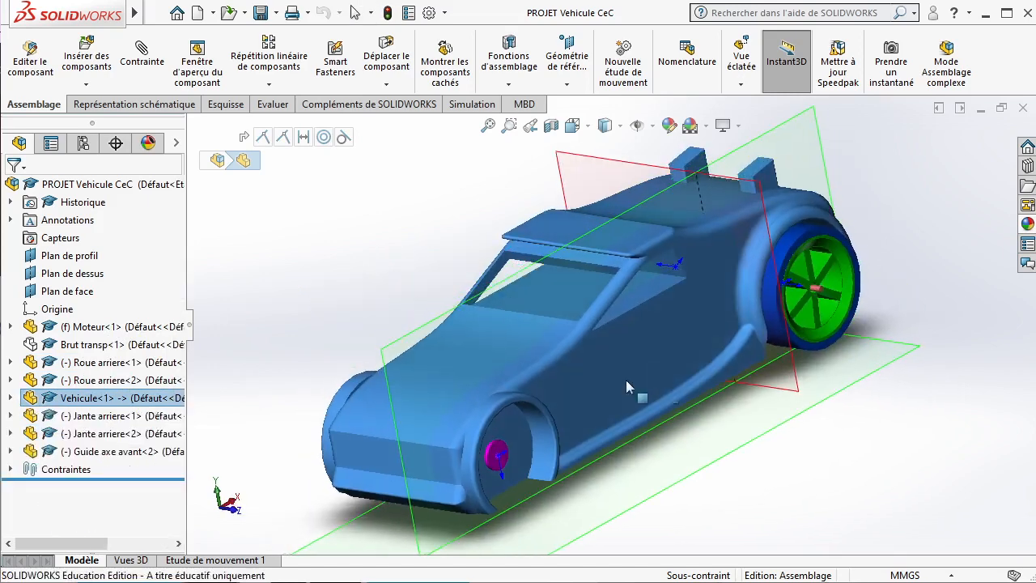
Locate the rear rims Jante arriere<1> and <2> and the front axle guide Guide axe avant<2>, then clear the selection.
left_click(88, 417)
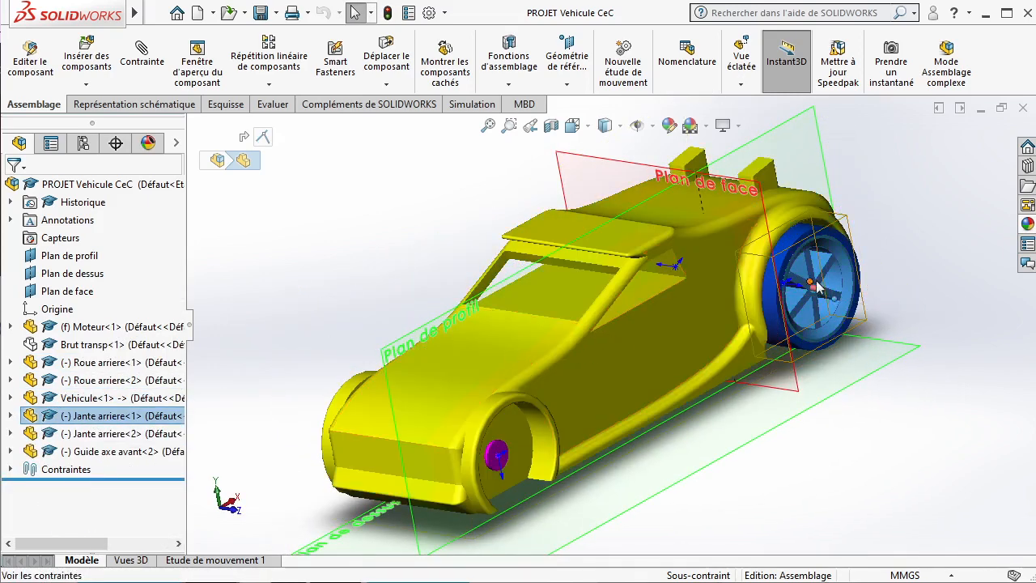
left_click(118, 434)
middle_click_drag(365, 338, 451, 335)
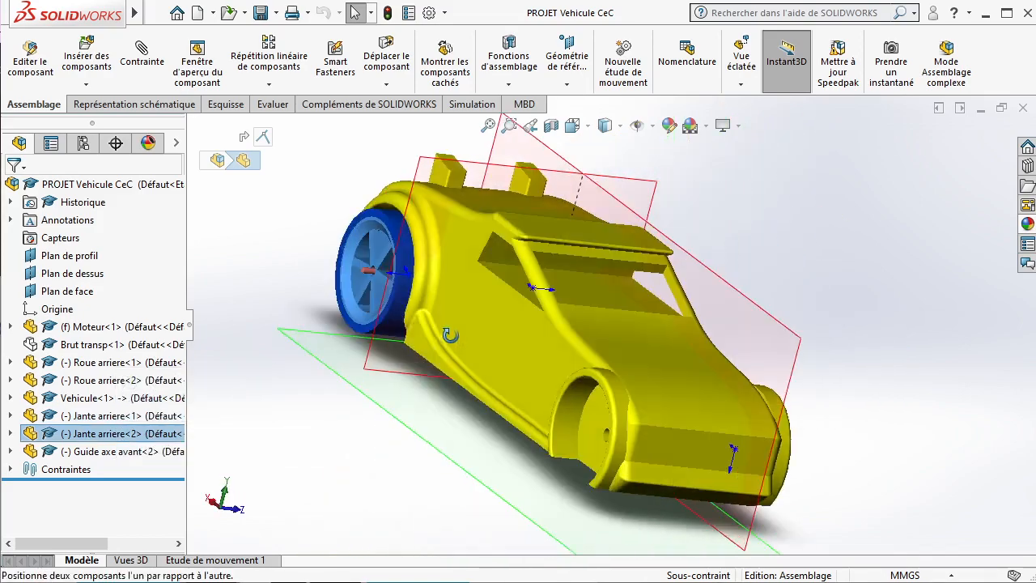
left_click(121, 450)
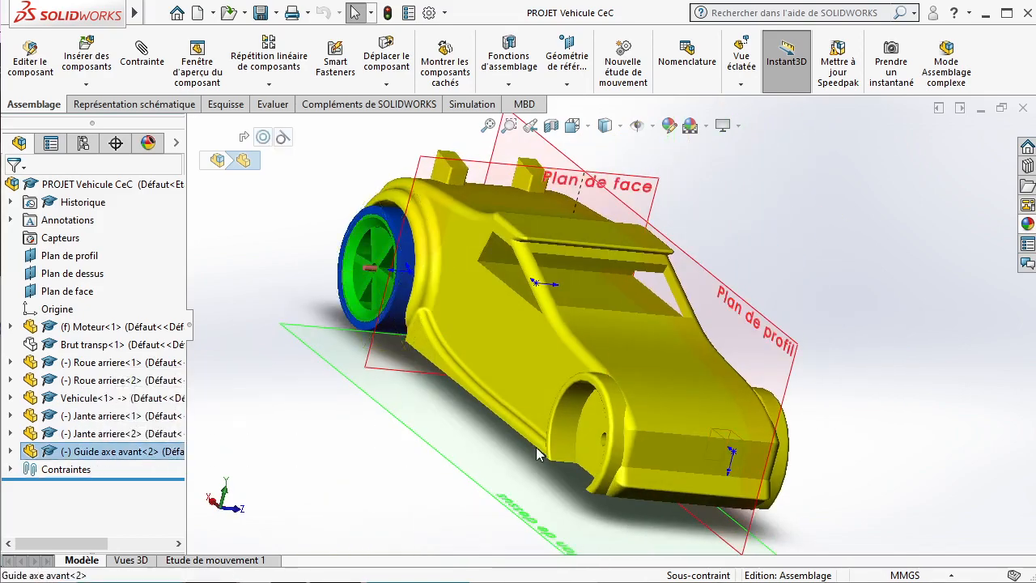
middle_click_drag(539, 454, 547, 426)
left_click(547, 481)
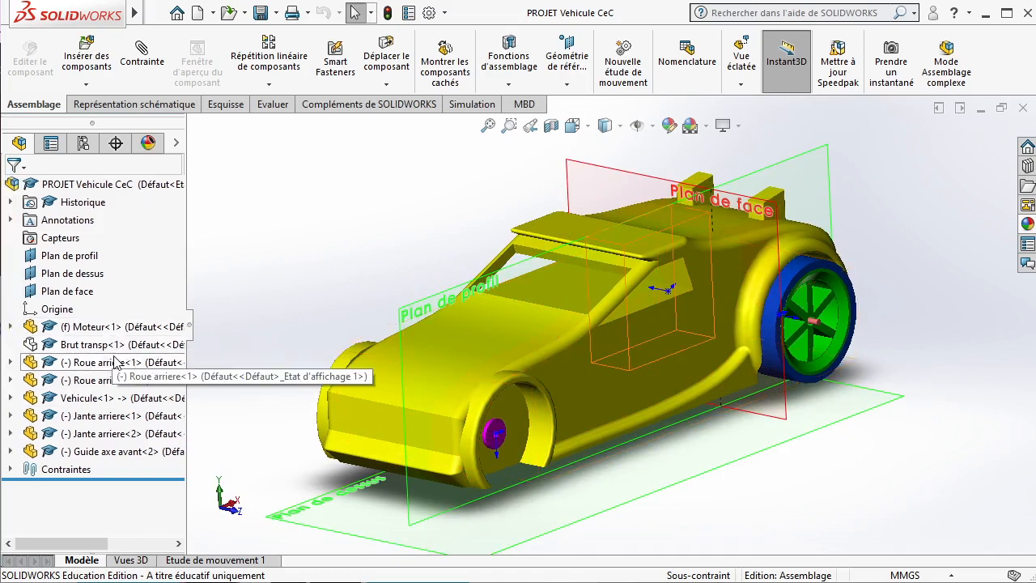
Review the list of mates in the assembly's Contraintes folder and collapse it again.
left_click(63, 478)
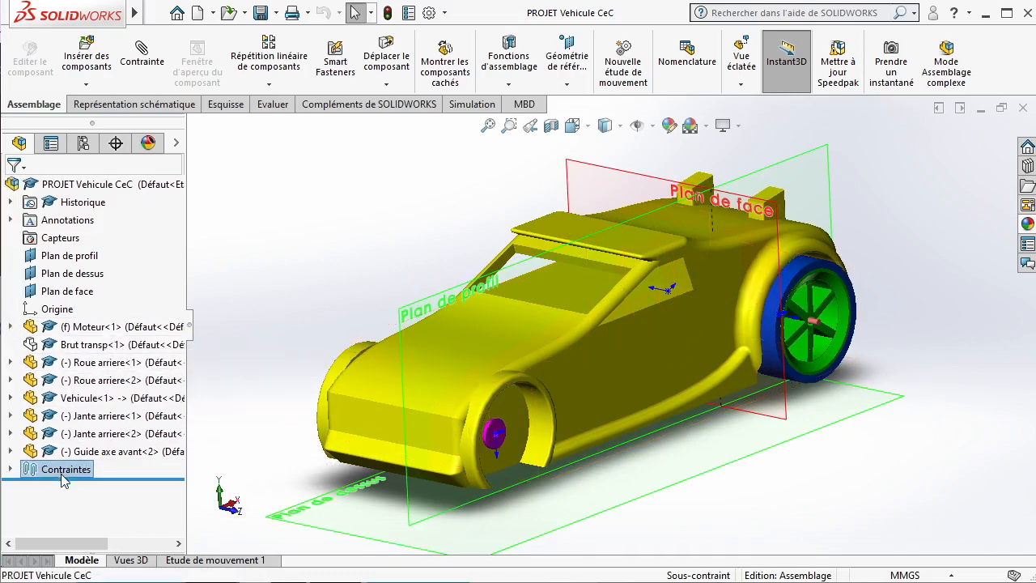
left_click(11, 470)
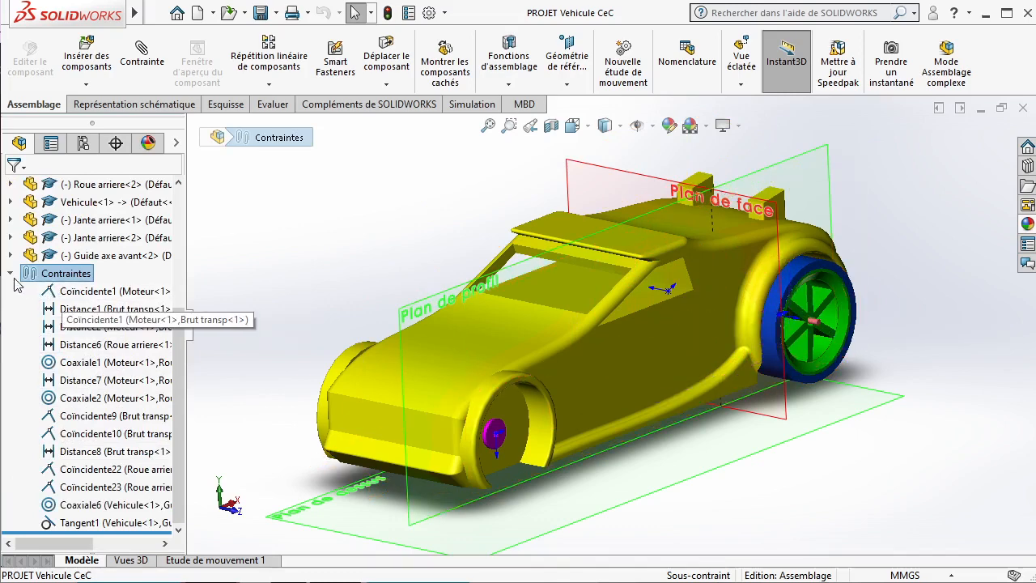
left_click(12, 275)
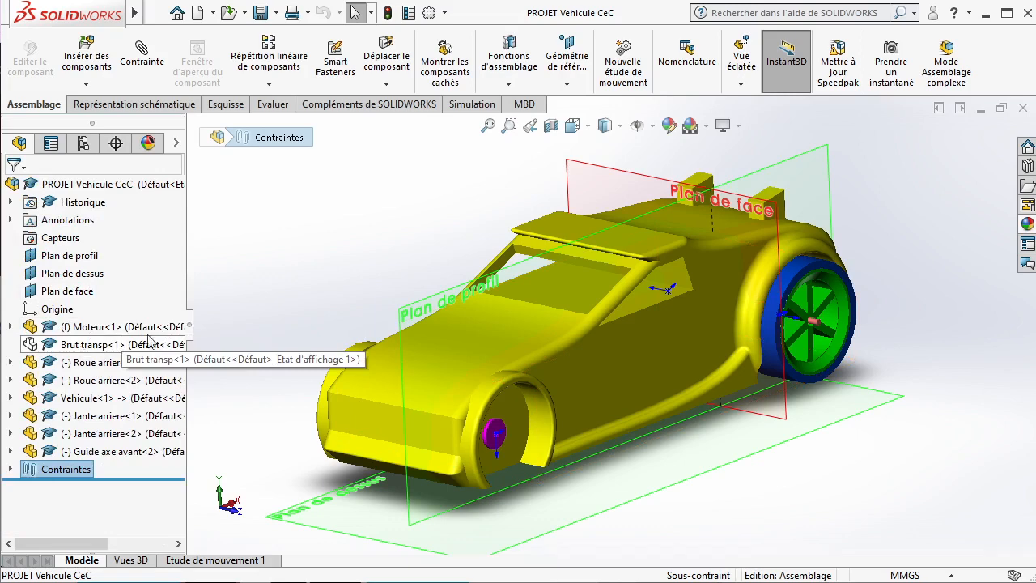
Review the features that make up the Vehicule<1> component, highlight the body, and collapse its feature list.
left_click(11, 398)
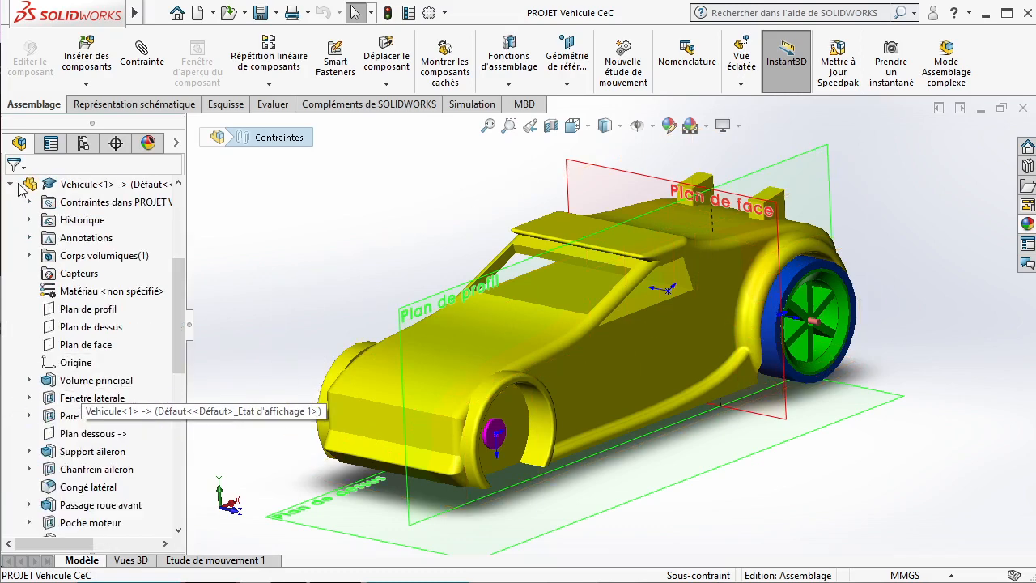
left_click(68, 185)
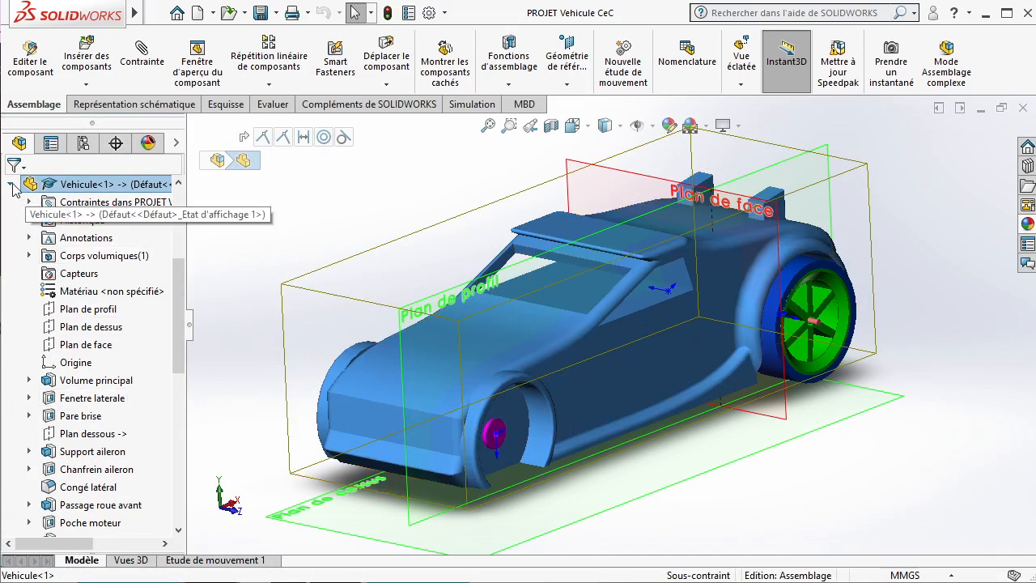
left_click(11, 185)
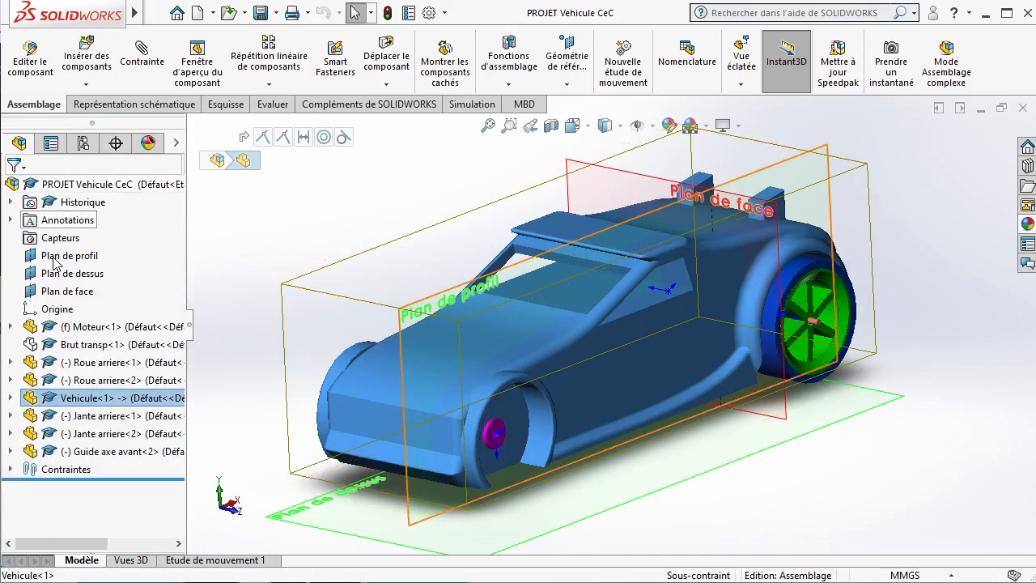
Examine the construction features of the rear rim Jante arriere<1>, including its circular pattern, and collapse its feature list.
left_click(115, 418)
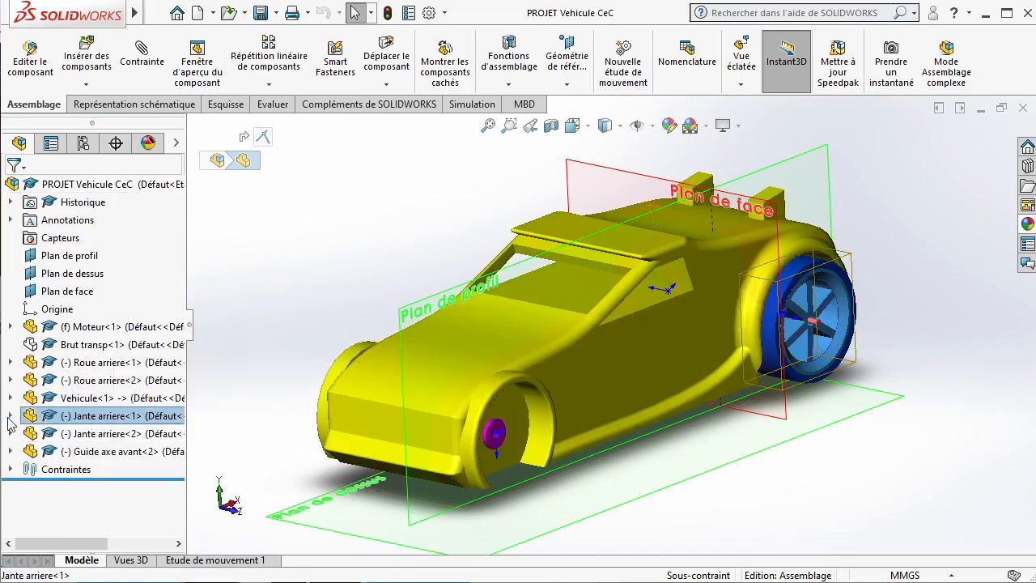
left_click(9, 417)
scroll(95, 432, "down", 2)
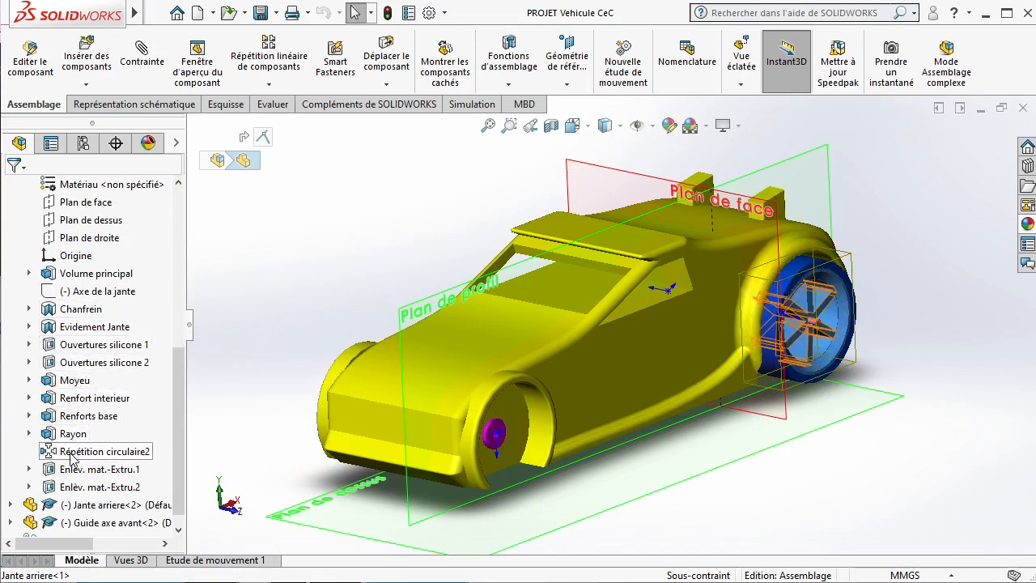
scroll(64, 364, "up", 2)
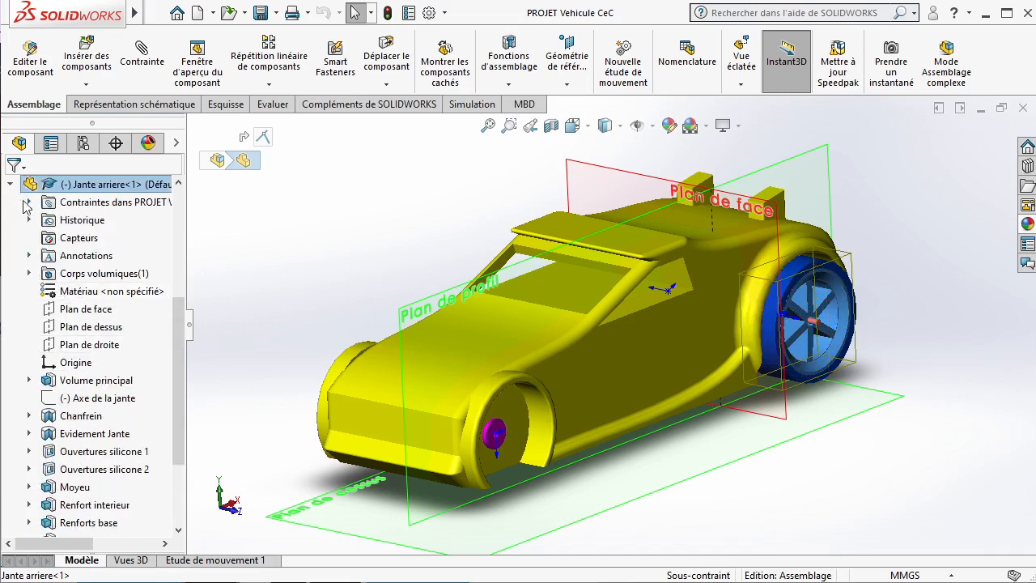
scroll(50, 237, "down", 2)
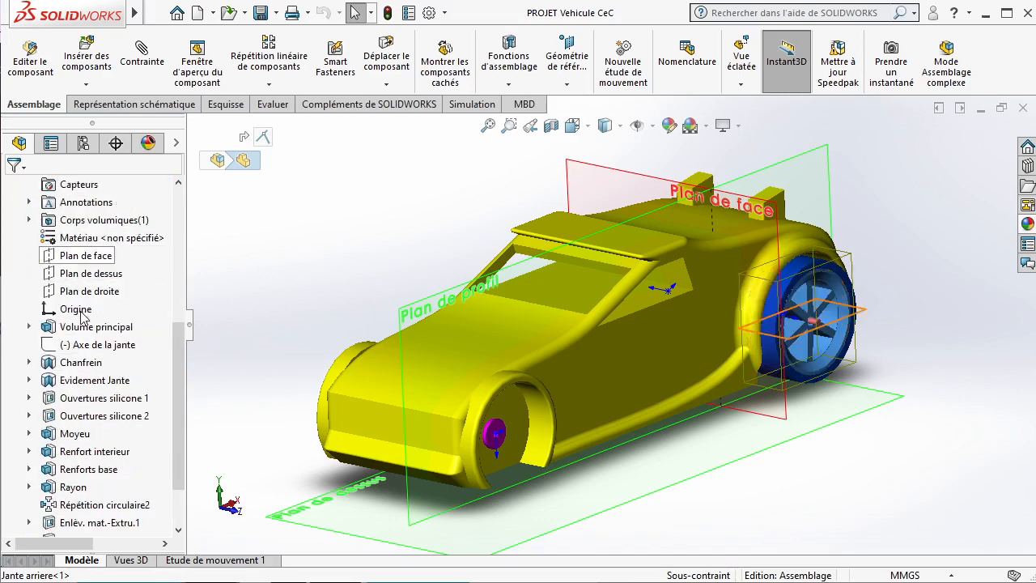
scroll(37, 259, "up", 5)
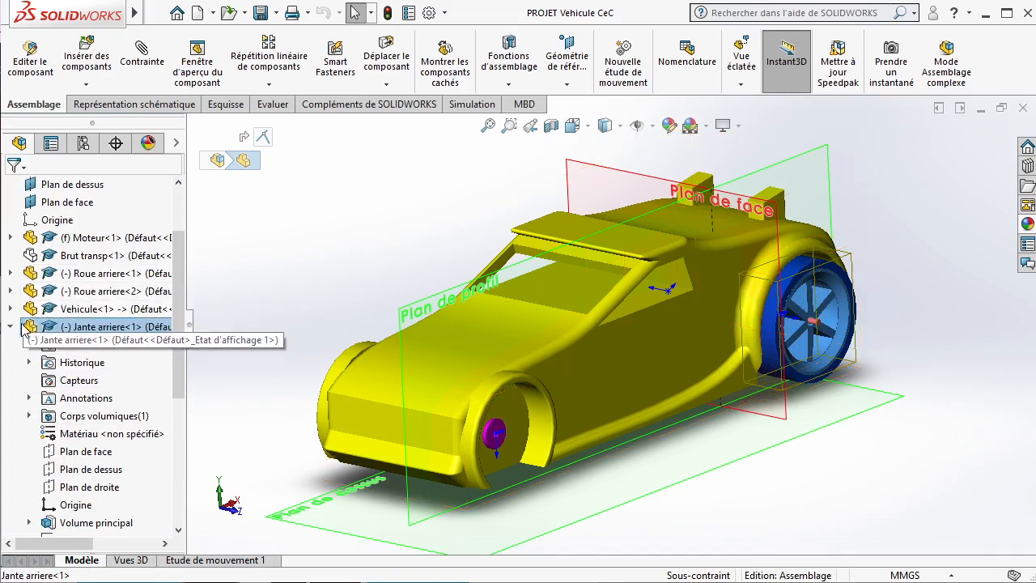
left_click(11, 326)
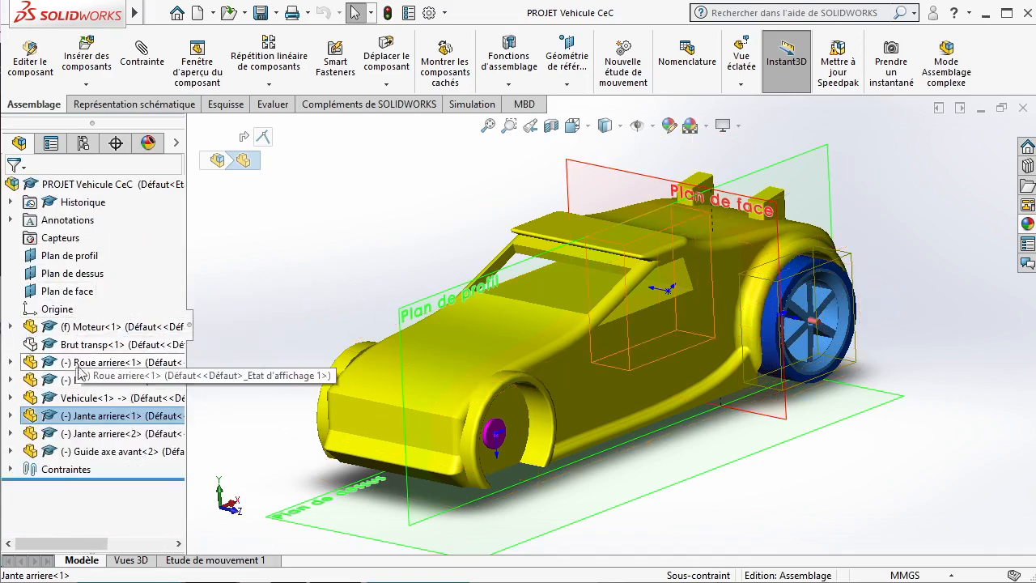
Expand Vehicule<1> and examine its Volume principal and Fenetre laterale features on the car body, then clear the selection.
left_click(11, 398)
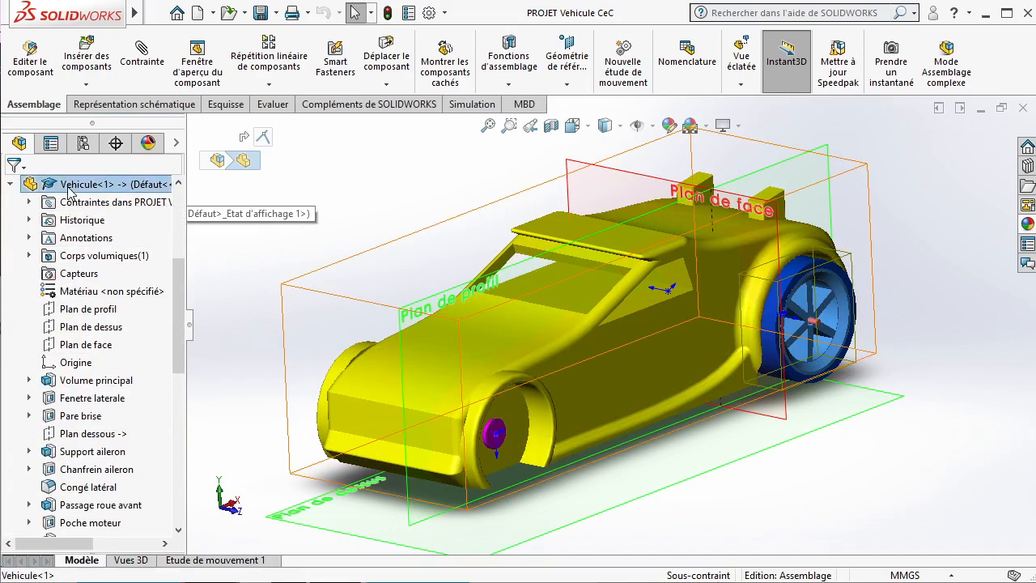
left_click(105, 184)
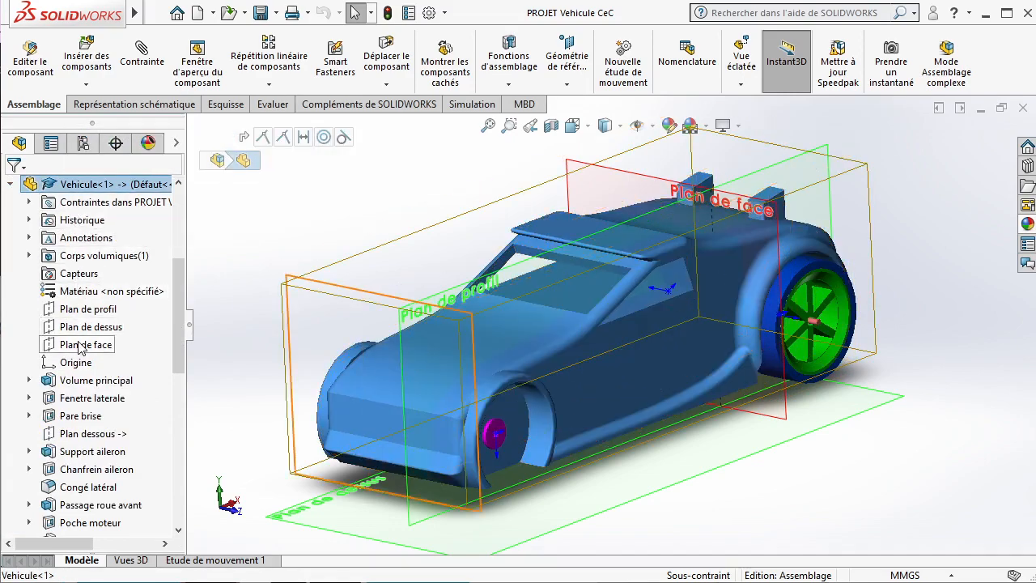
left_click(78, 382)
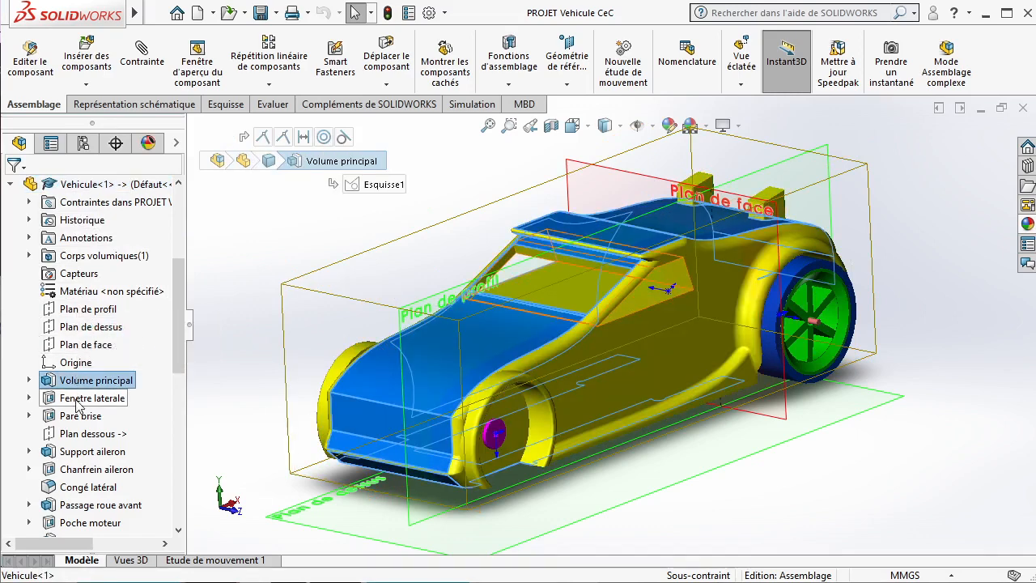
left_click(79, 398)
left_click(81, 380)
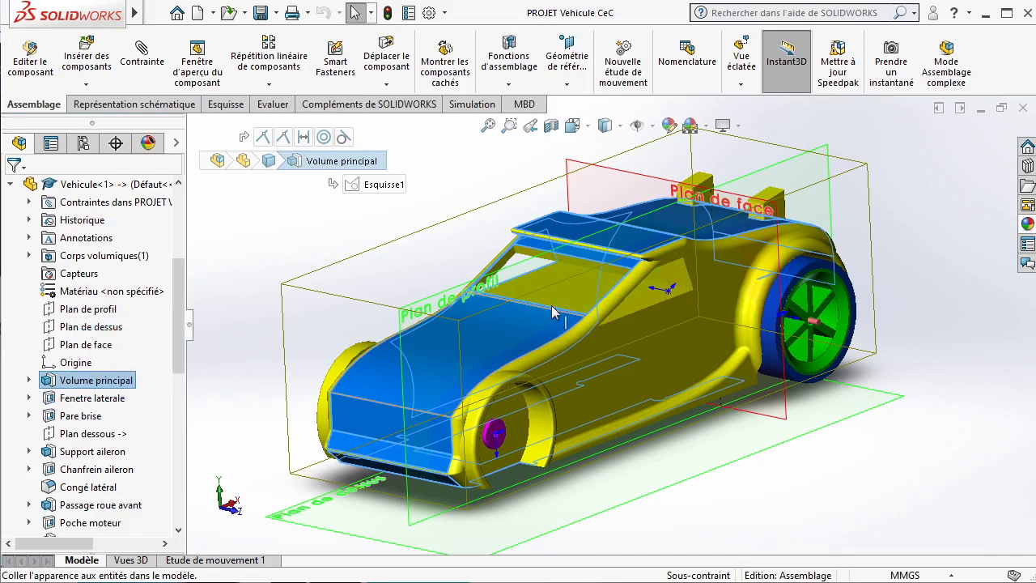
left_click(281, 239)
scroll(81, 263, "up", 2)
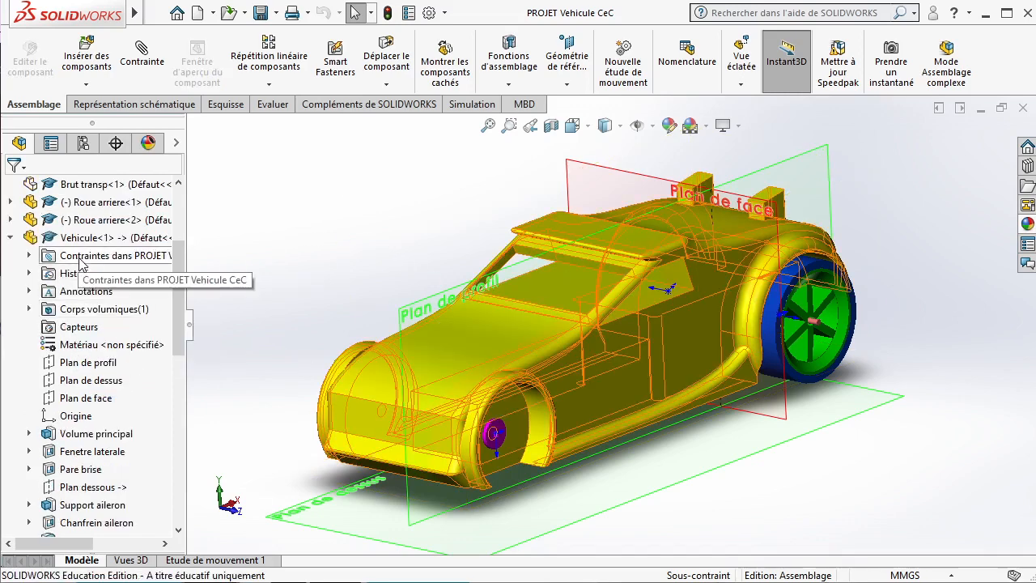
Start editing the Vehicule<1> component in the context of the assembly.
left_click(89, 293)
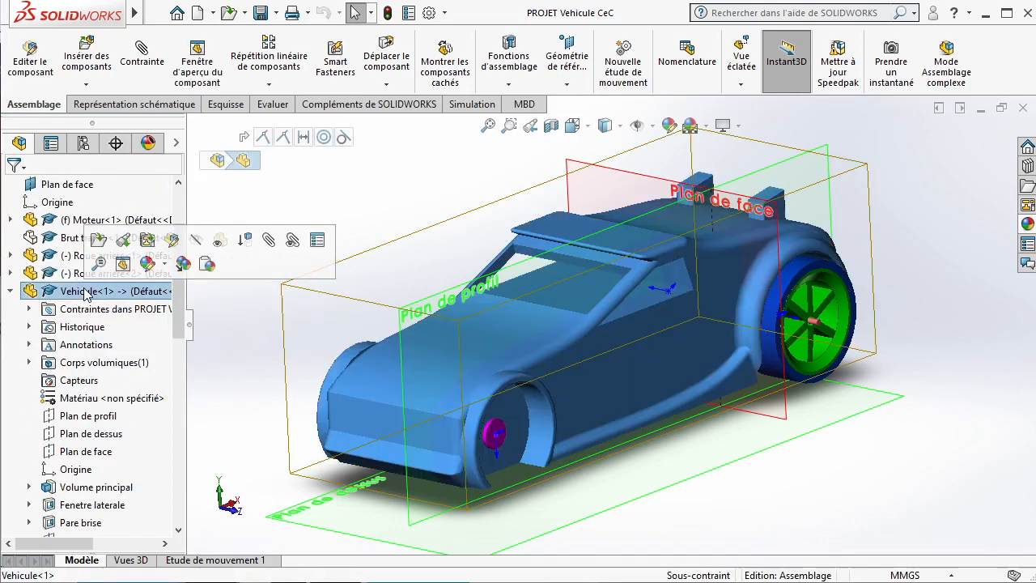
left_click(171, 240)
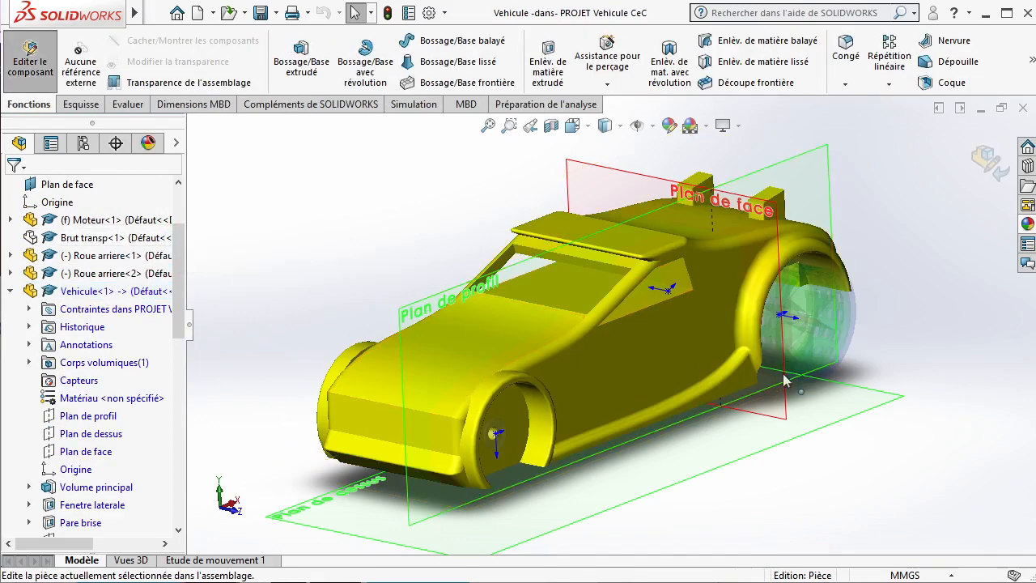
middle_click_drag(504, 283, 511, 359)
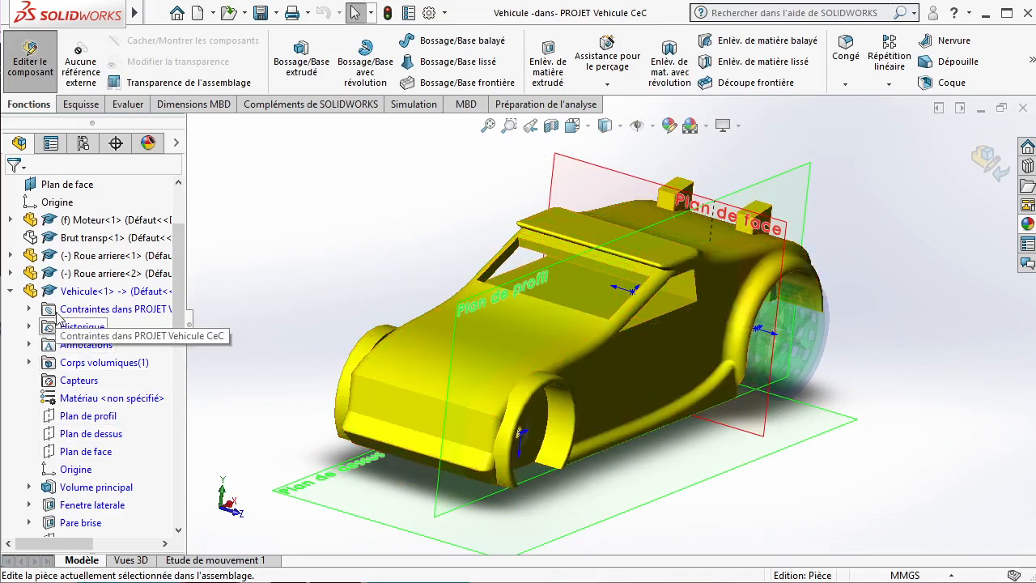
Examine the Volume principal feature and its sketch Esquisse1, and look through the rest of Vehicule's feature list.
scroll(71, 317, "down", 2)
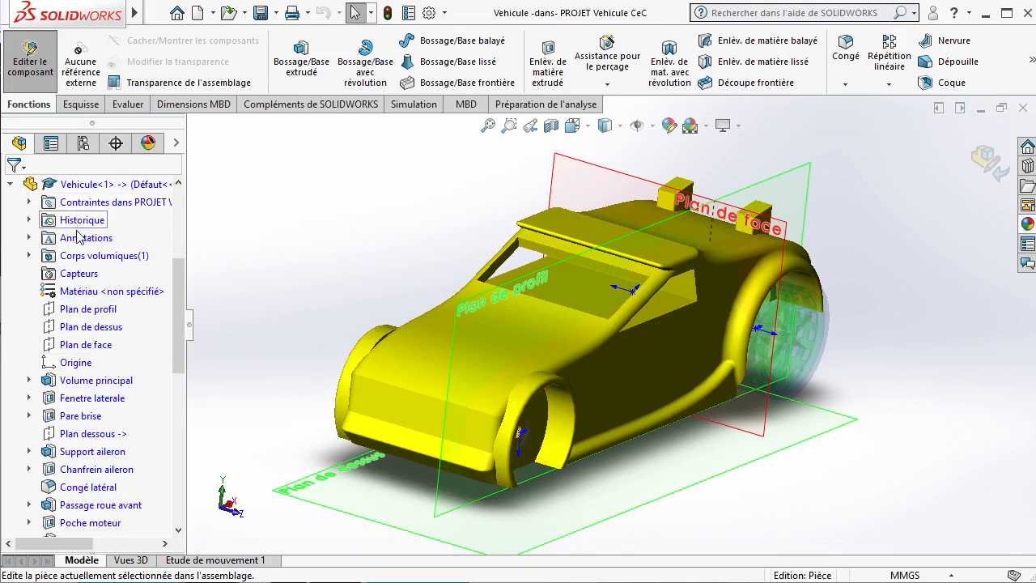
left_click(84, 382)
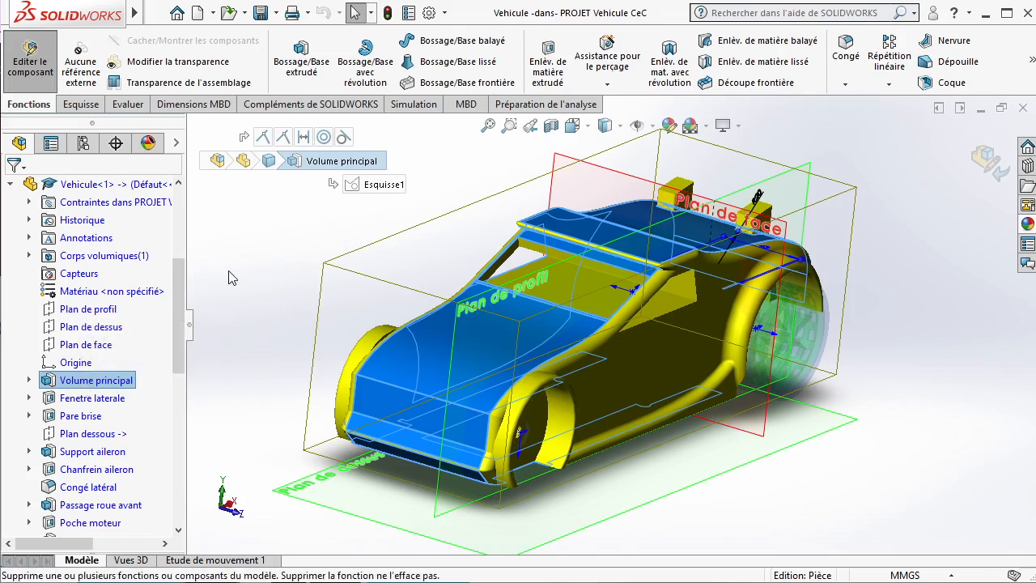
left_click(30, 380)
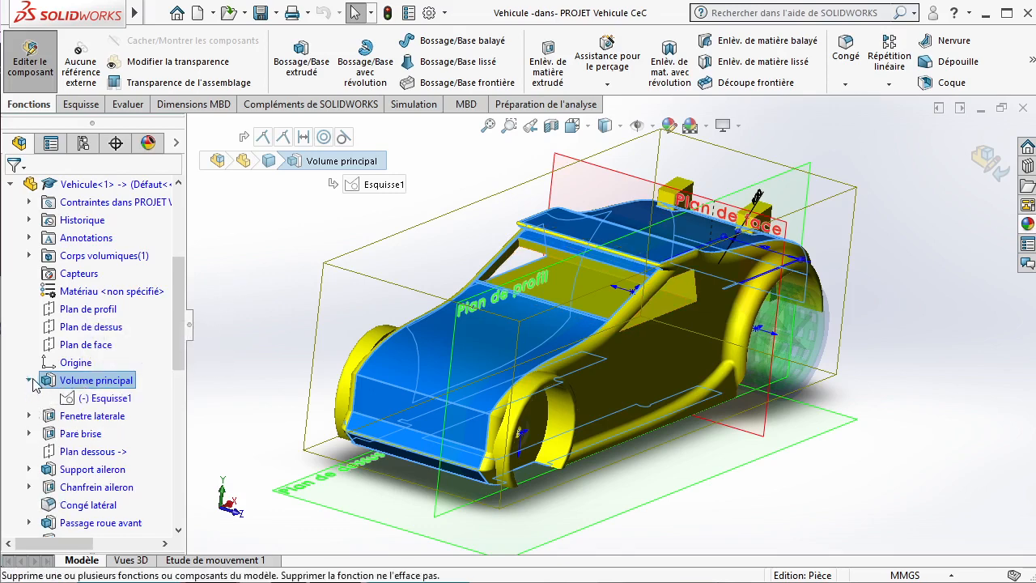
left_click(100, 399)
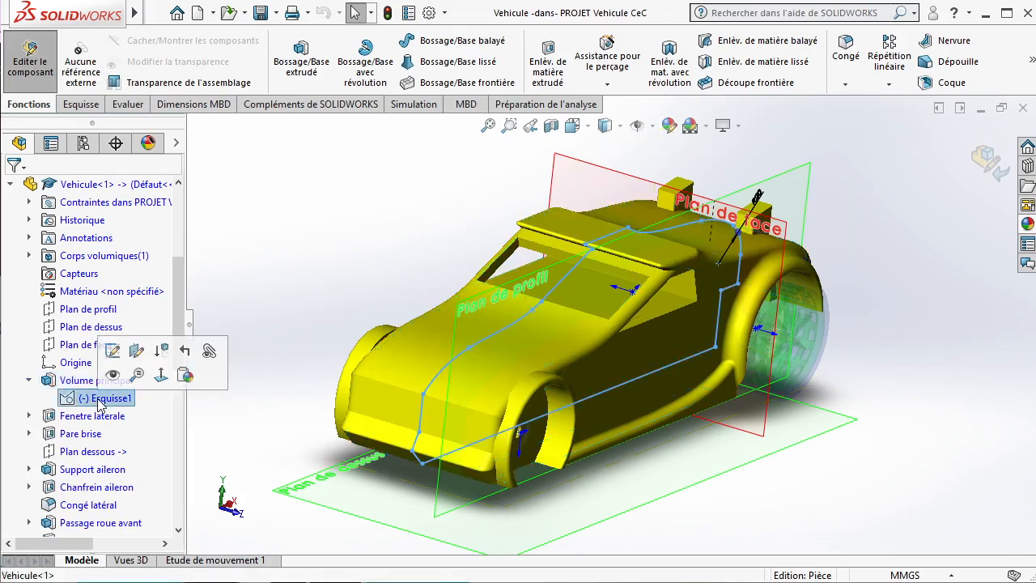
middle_click_drag(294, 271, 292, 239)
left_click(111, 383)
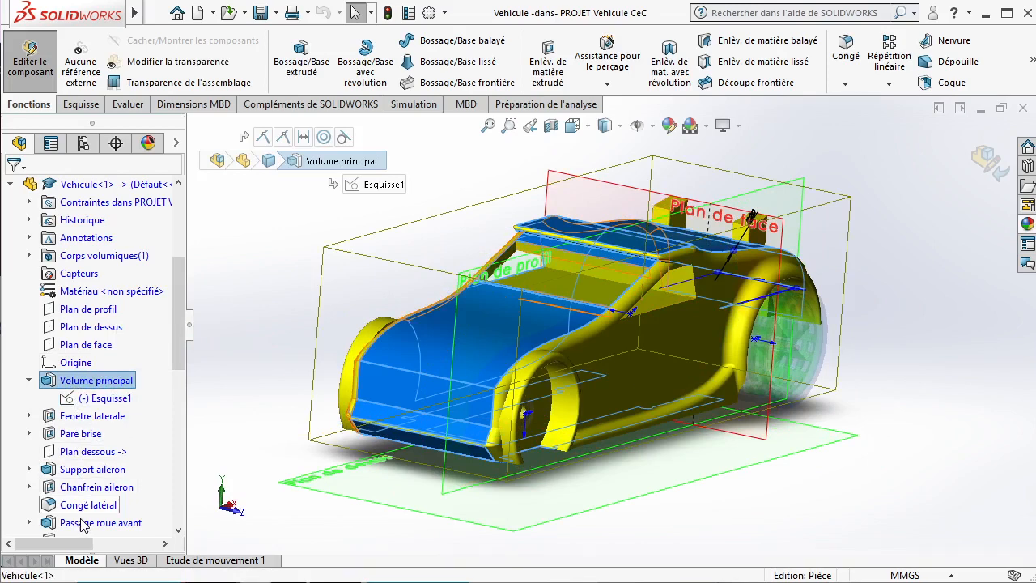
scroll(89, 455, "down", 8)
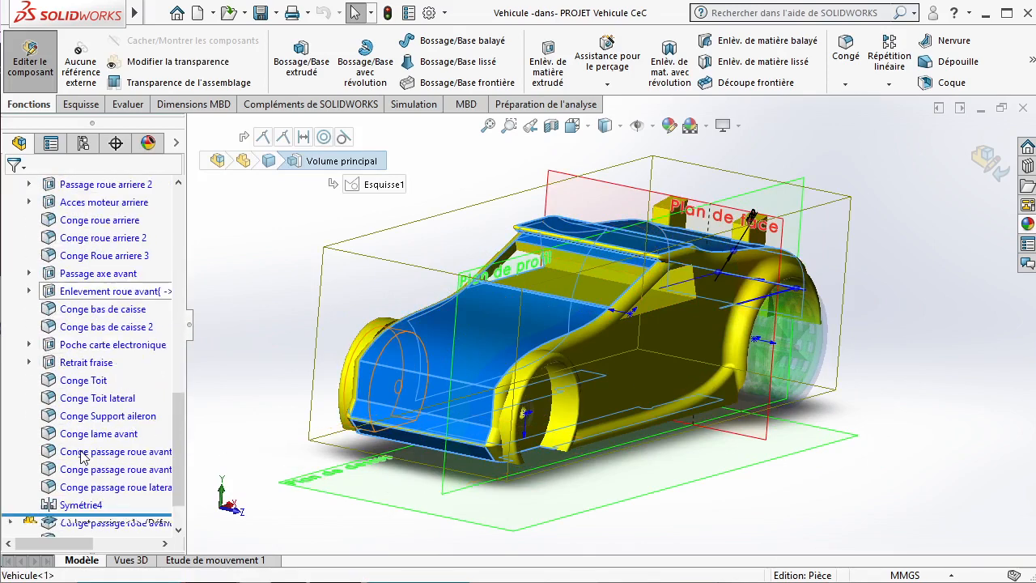
scroll(81, 356, "up", 6)
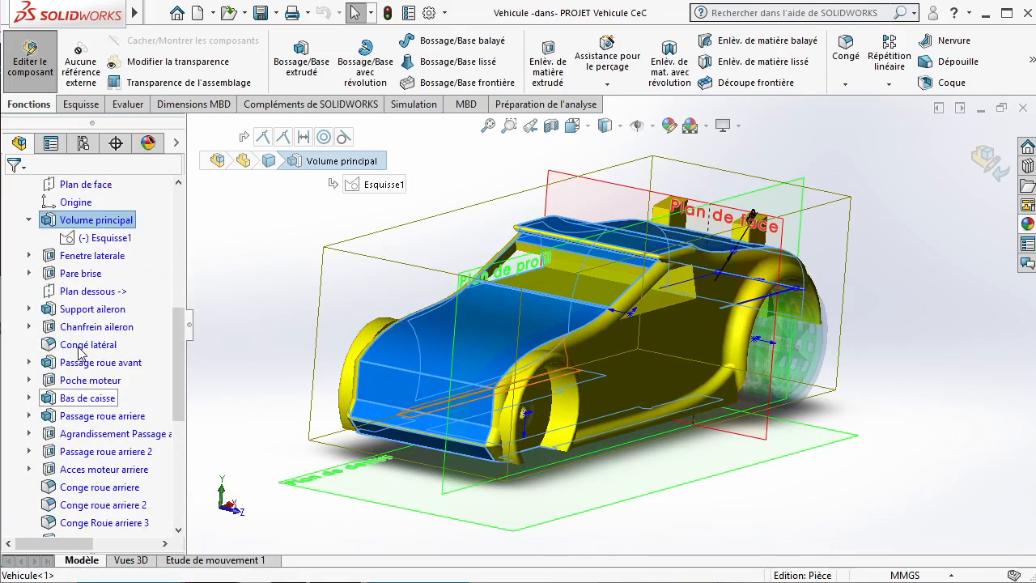
scroll(81, 350, "up", 3)
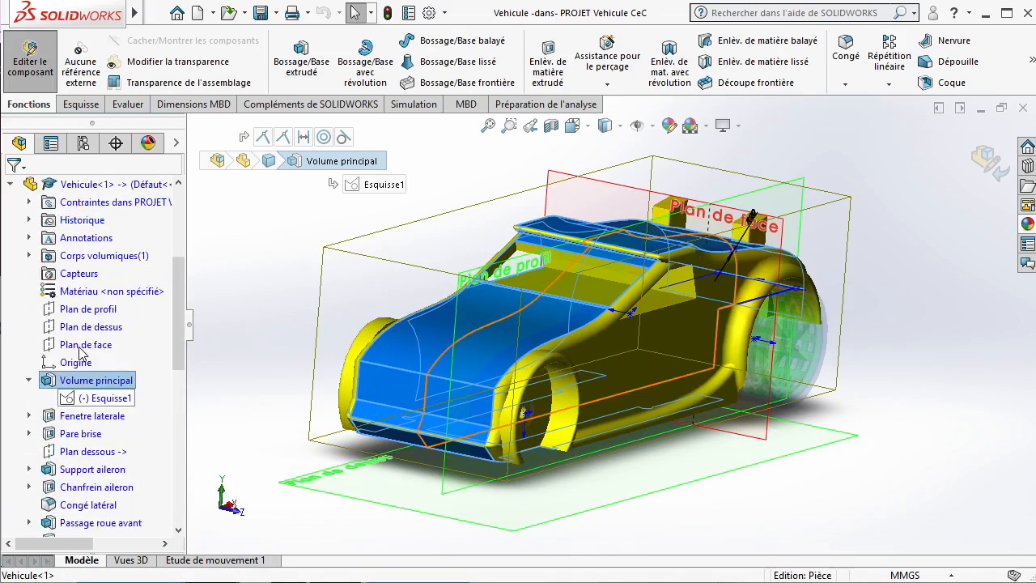
Open Esquisse1, the profile sketch of Volume principal, for editing.
left_click(97, 400)
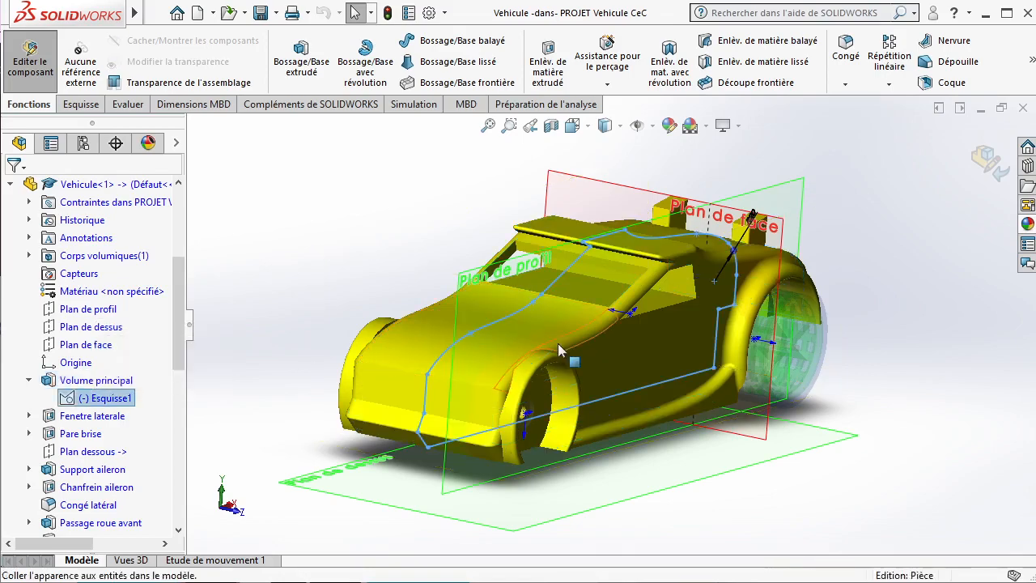
middle_click_drag(557, 343, 585, 284)
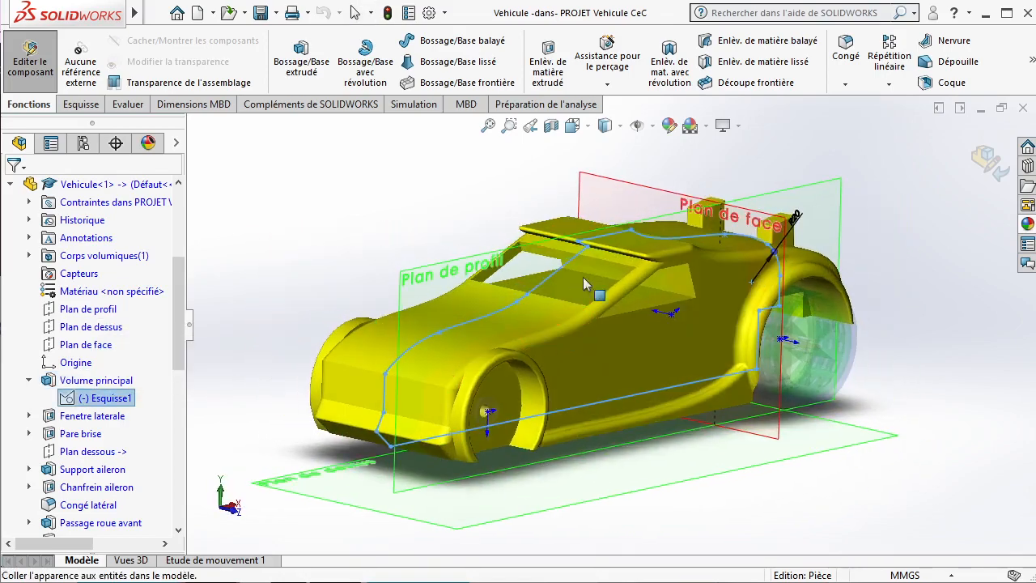
left_click(79, 404)
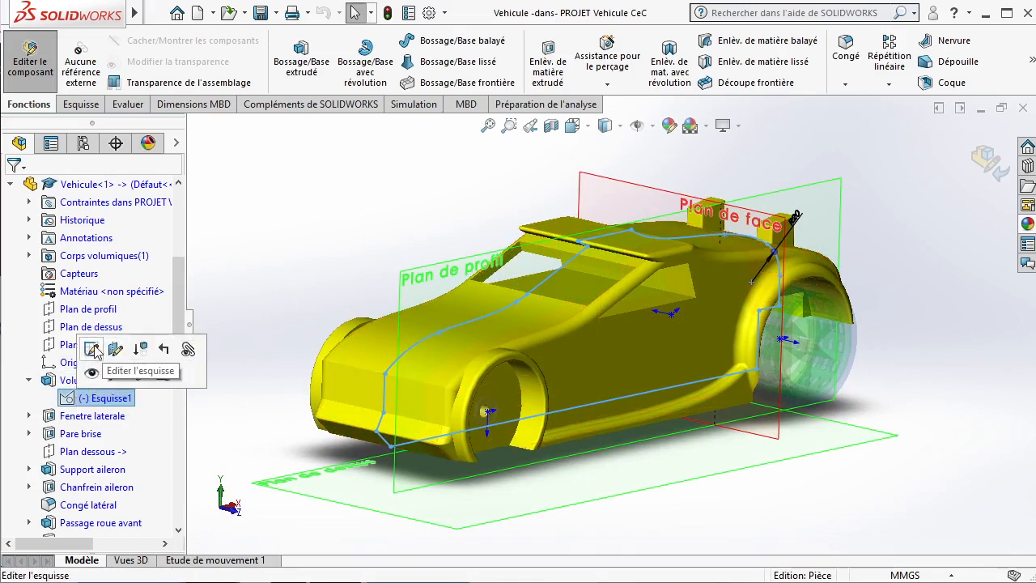
left_click(92, 349)
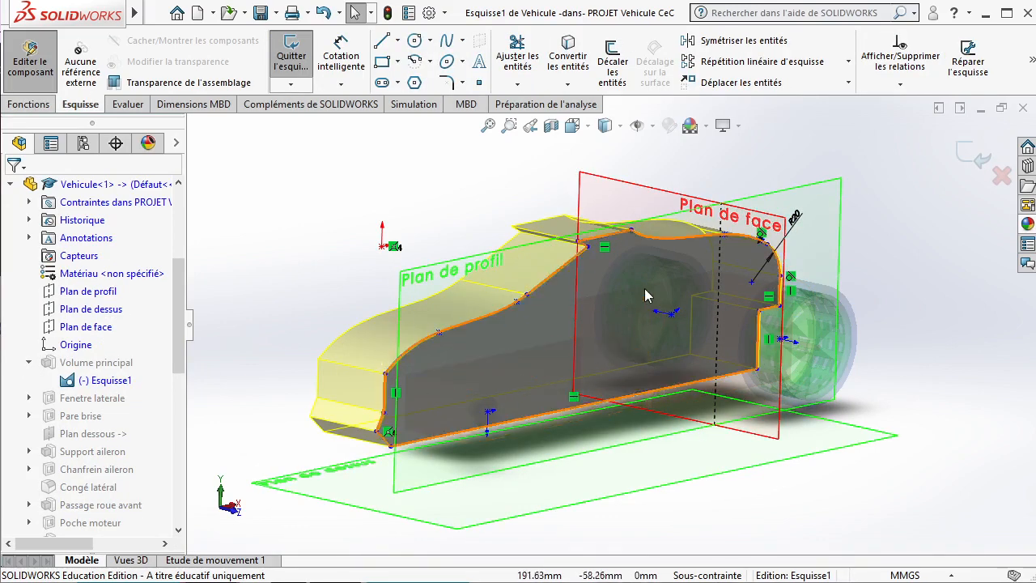
scroll(639, 287, "down", 2)
middle_click_drag(528, 331, 488, 327)
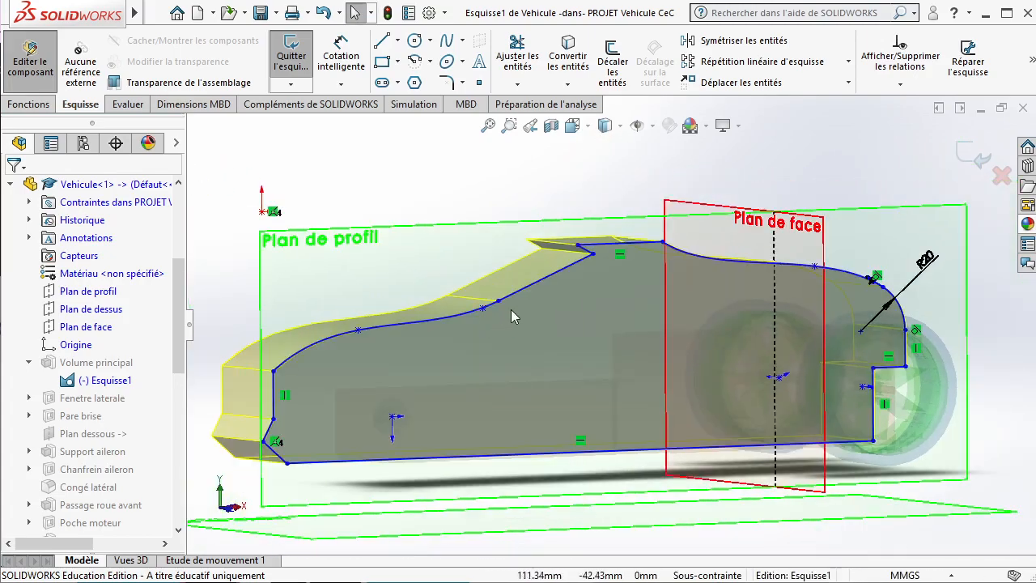
Reshape the hood curve by moving its spline point to about X 34.8, Y -44.6, and exit the sketch to rebuild the body.
left_click(357, 329)
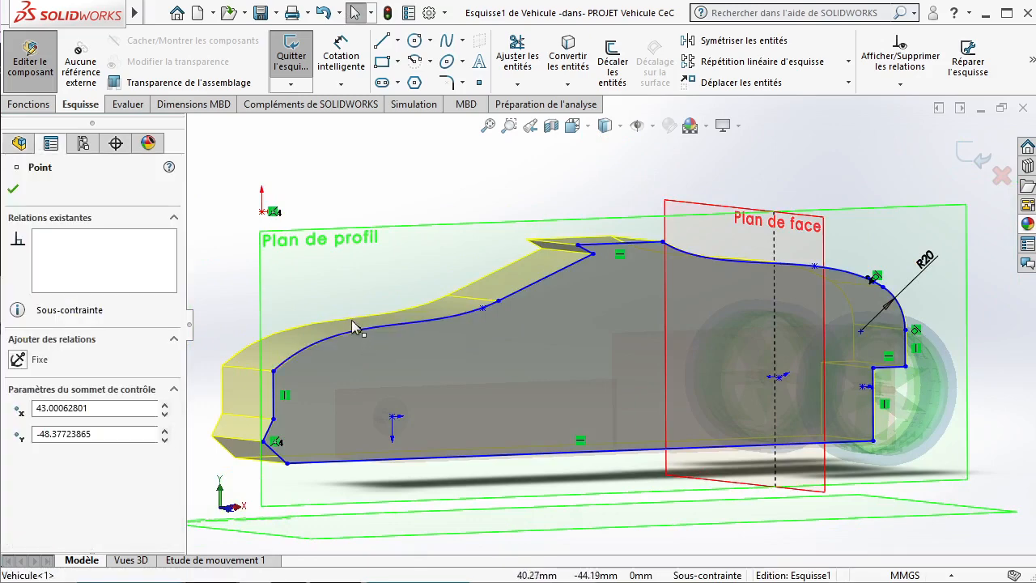
left_click_drag(349, 318, 340, 321)
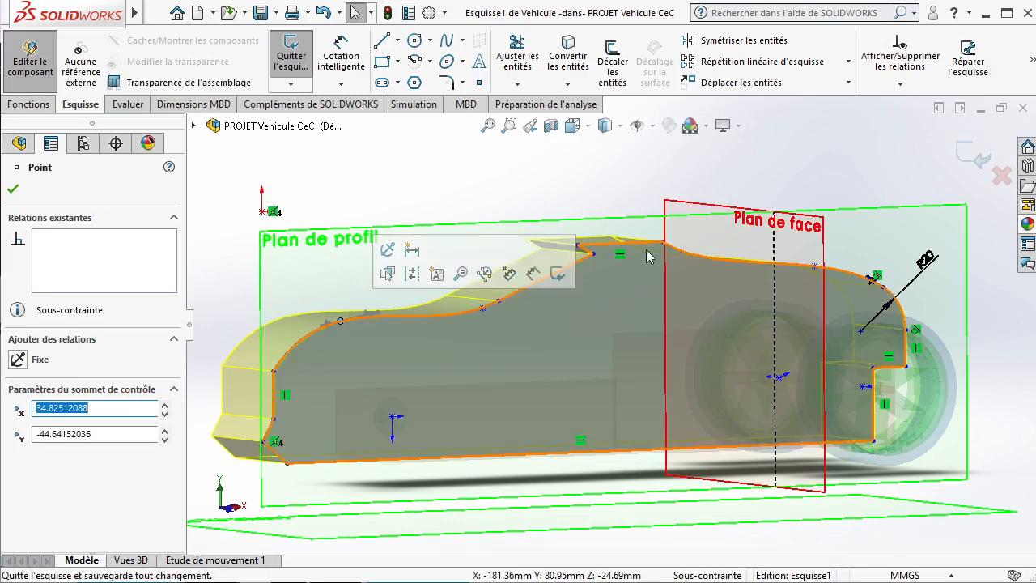
left_click(978, 159)
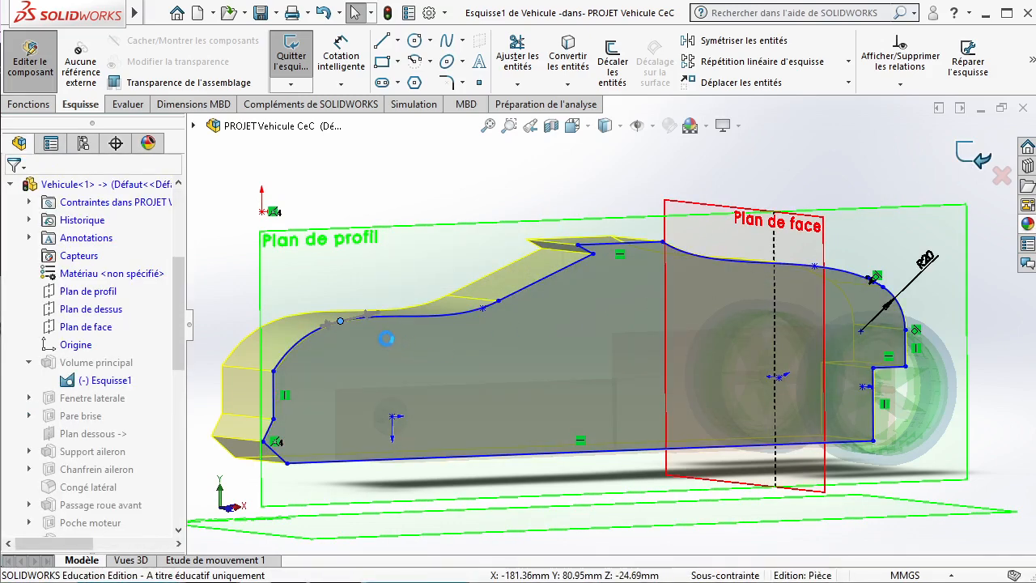
mouse_move(382, 357)
middle_mouse_down()
mouse_move(416, 372)
mouse_move(408, 354)
mouse_move(395, 377)
mouse_move(410, 381)
middle_mouse_up()
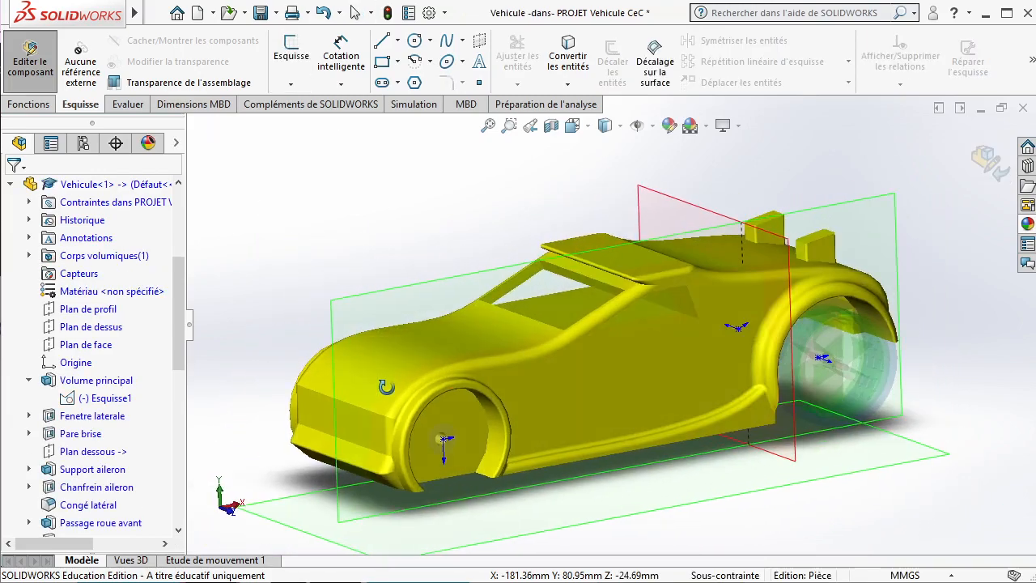
scroll(544, 392, "up", 2)
scroll(553, 367, "down", 2)
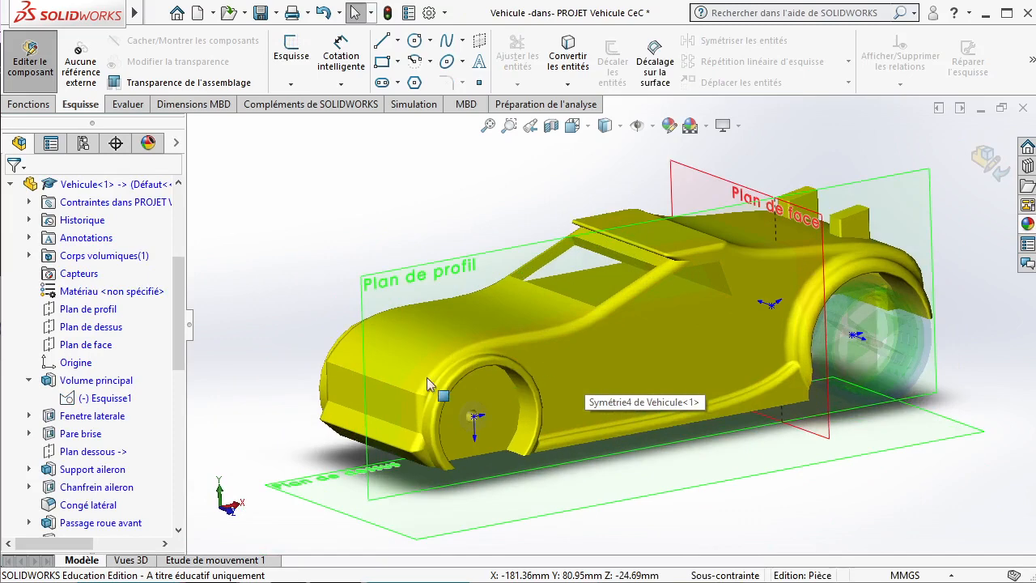
Review the Volume principal extrusion's sketch and its definition in both directions, and close the definition without changing any settings.
left_click(118, 399)
middle_click_drag(564, 317, 554, 289)
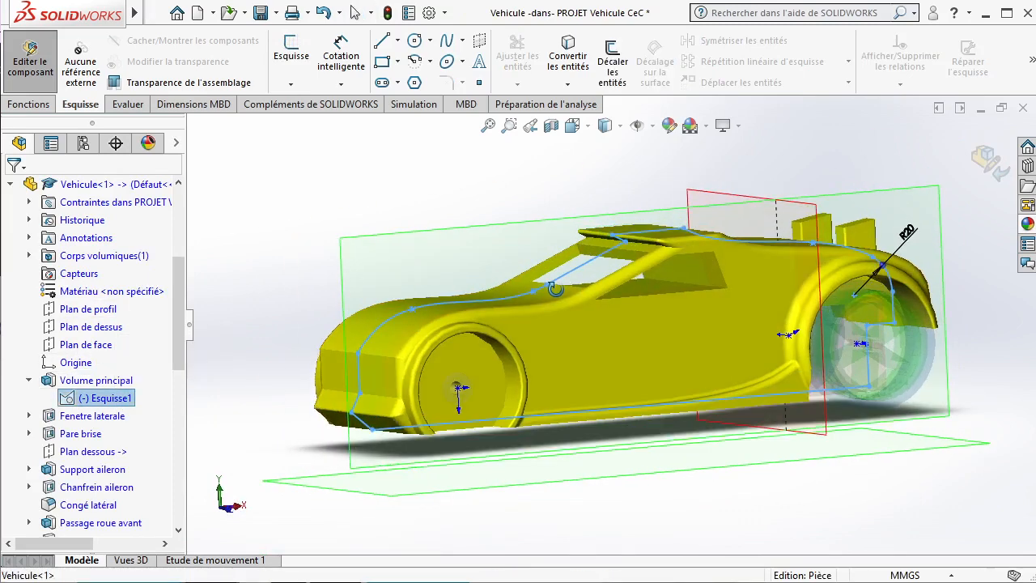
left_click(91, 383)
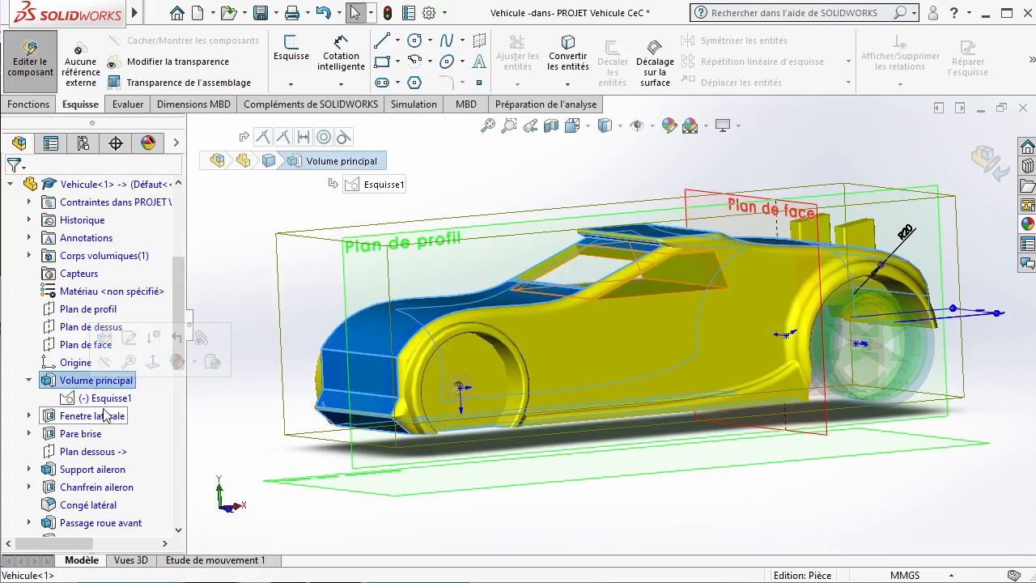
left_click(103, 397)
left_click(89, 380)
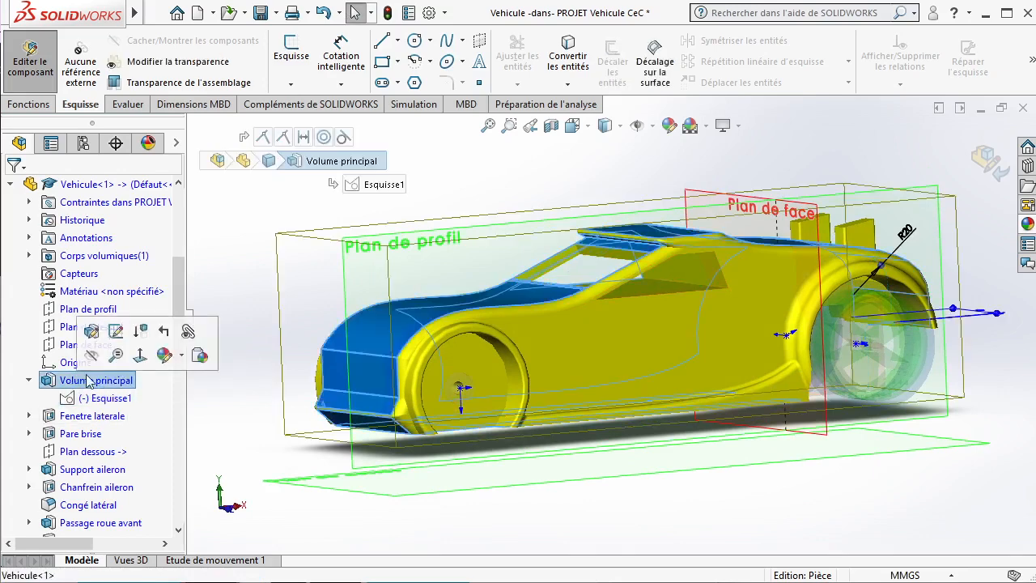
left_click(91, 332)
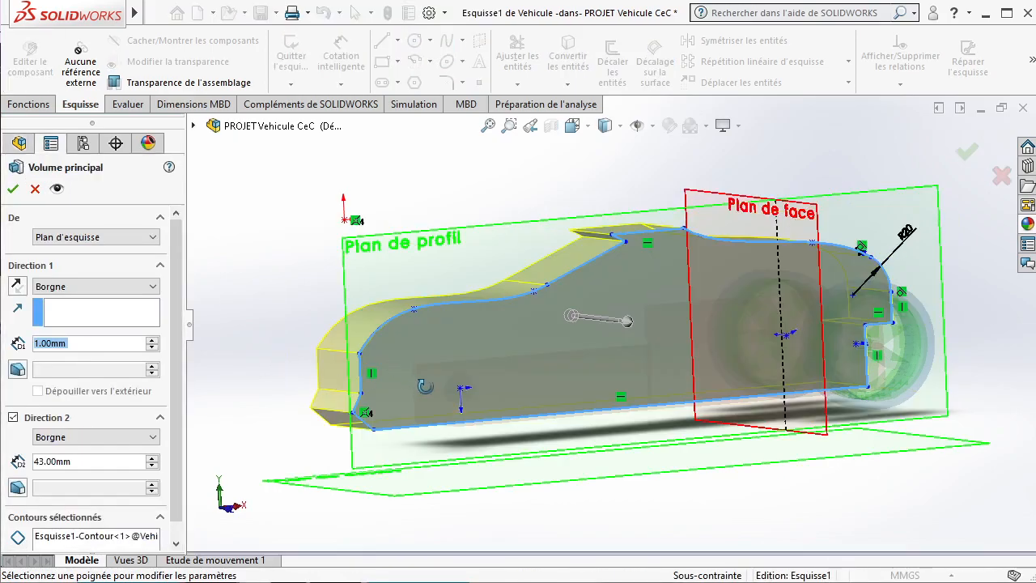
mouse_move(425, 386)
middle_mouse_down()
mouse_move(541, 419)
mouse_move(431, 339)
mouse_move(394, 286)
mouse_move(425, 179)
mouse_move(399, 326)
mouse_move(431, 324)
middle_mouse_up()
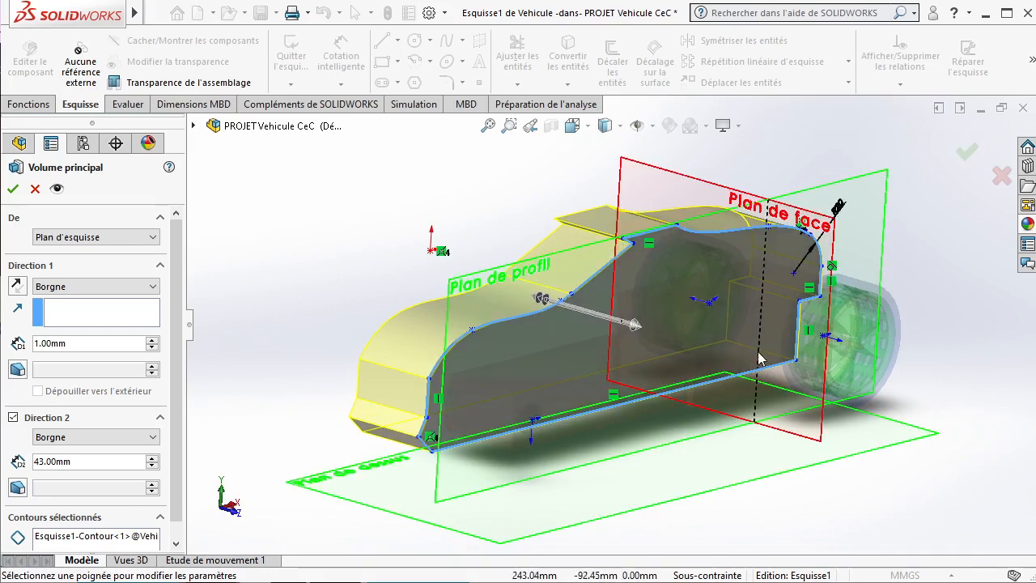
left_click(967, 150)
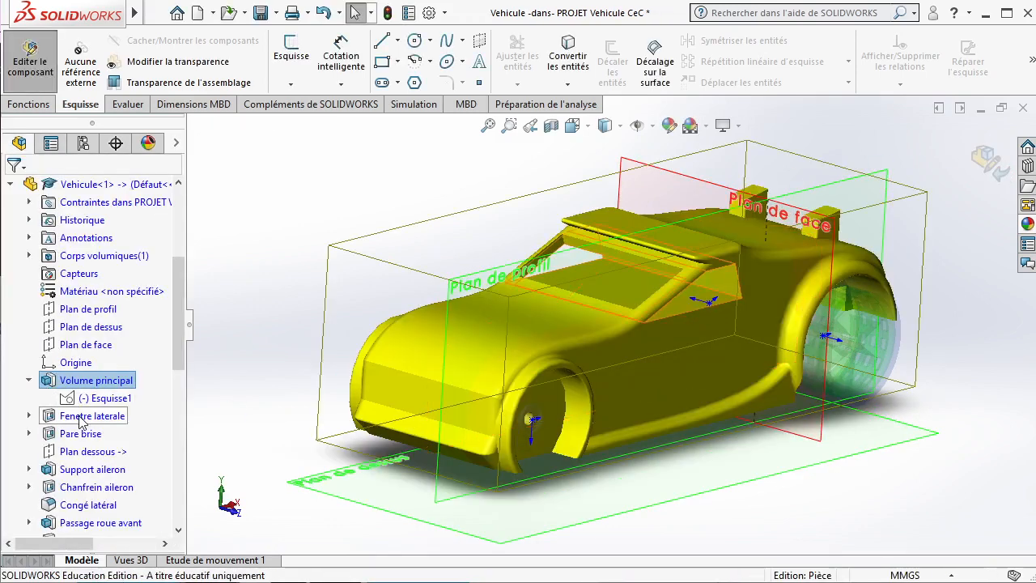
Highlight the Fenetre laterale and Pare brise features on the body and expand Fenetre laterale to show its sketch.
left_click(80, 416)
scroll(80, 417, "down", 1)
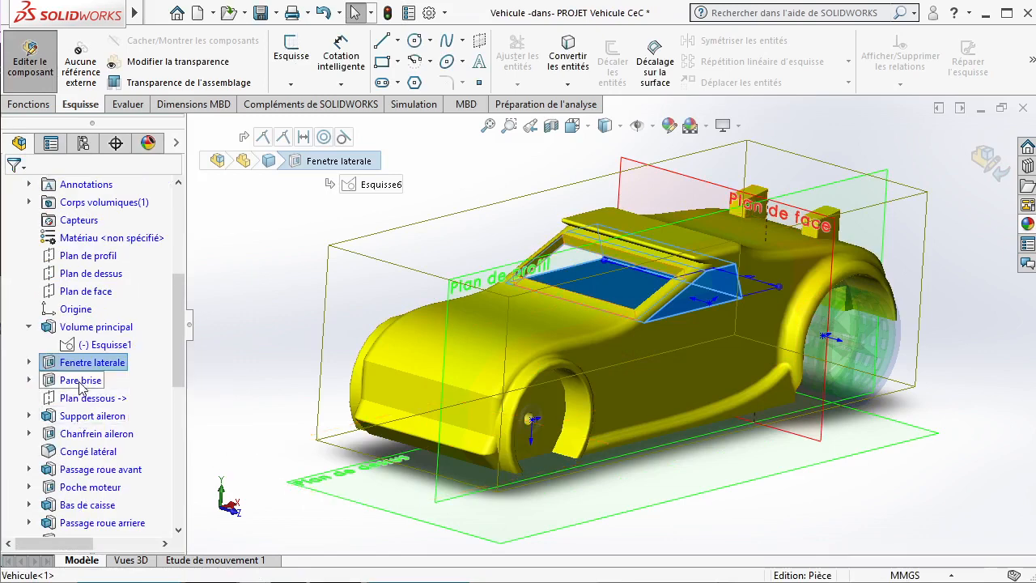
left_click(80, 382)
left_click(66, 364)
left_click(31, 363)
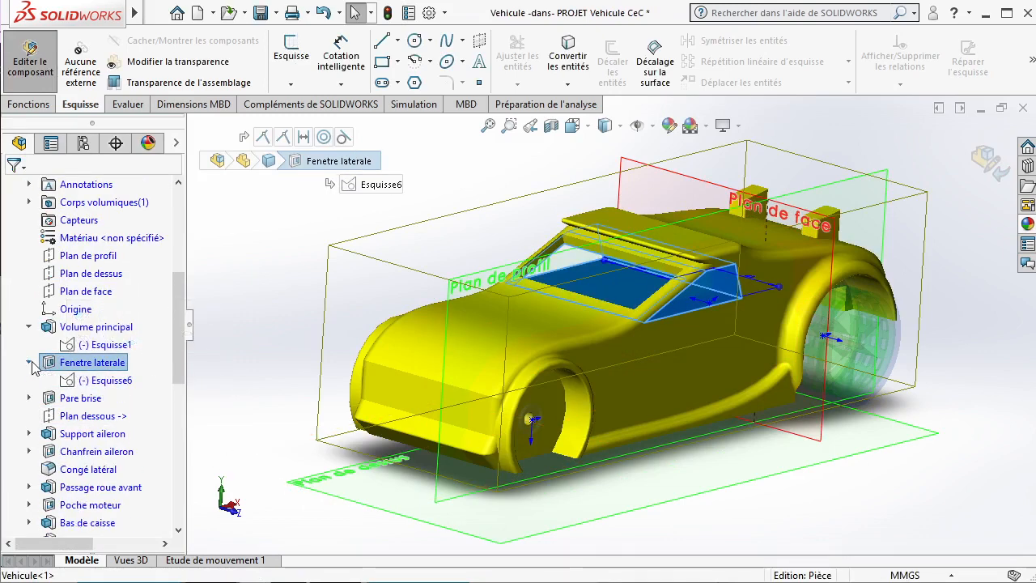
Open Esquisse6 of Fenetre laterale, inspect the side window profile from both sides of the body, and exit the sketch.
left_click(75, 381)
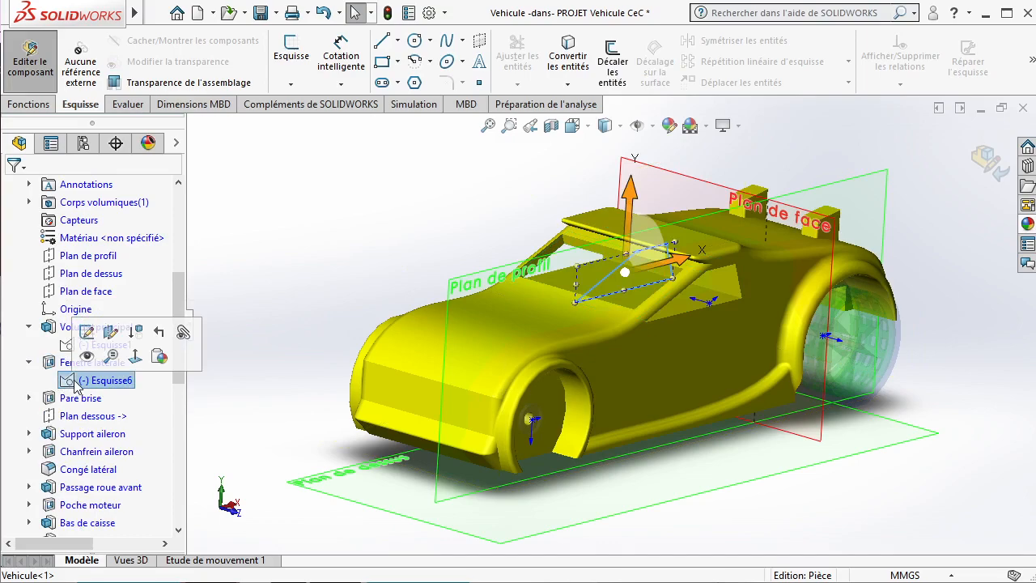
left_click(92, 334)
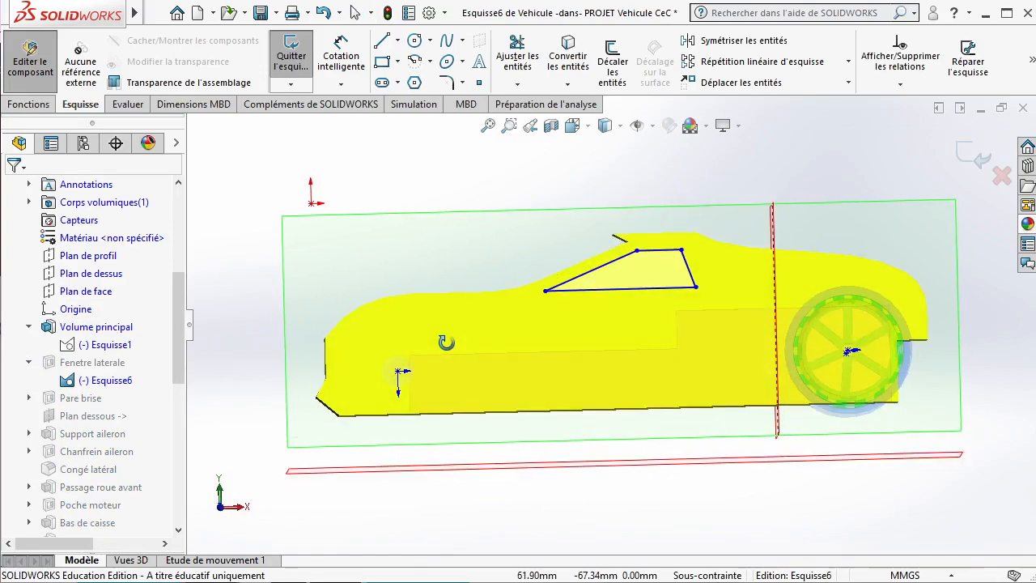
middle_click_drag(446, 343, 481, 365)
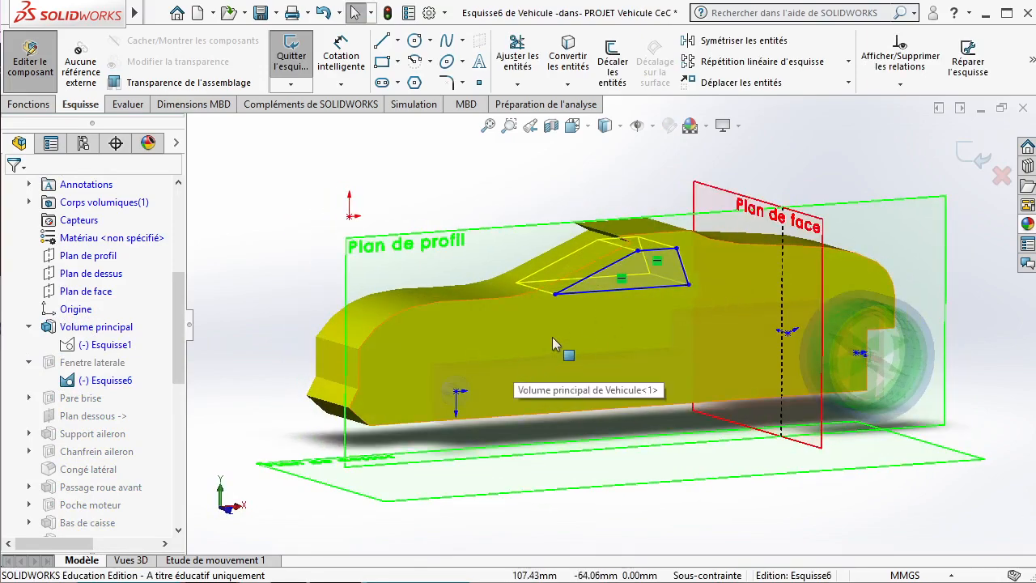
middle_click_drag(552, 338, 537, 254)
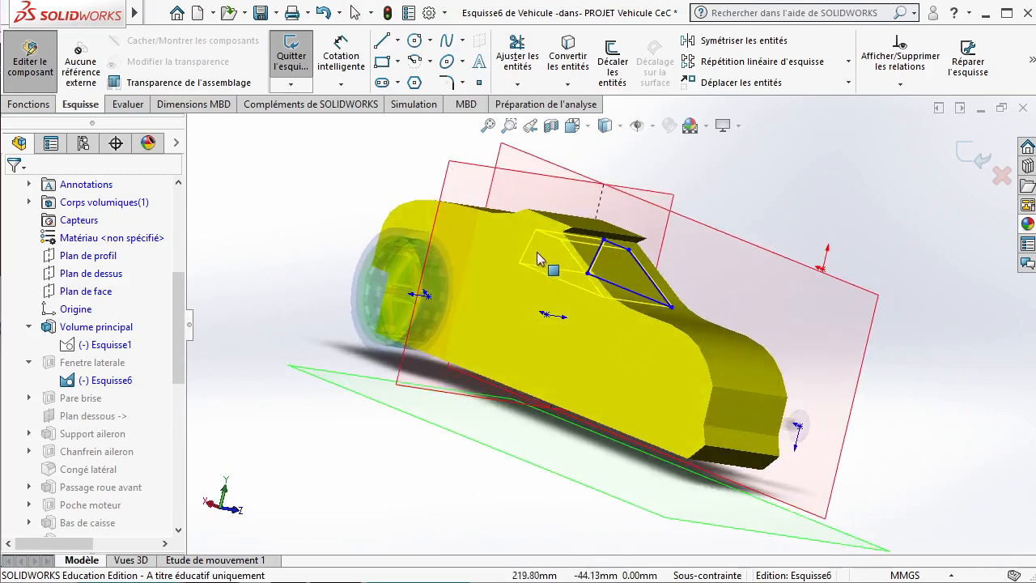
middle_click_drag(650, 393, 521, 381)
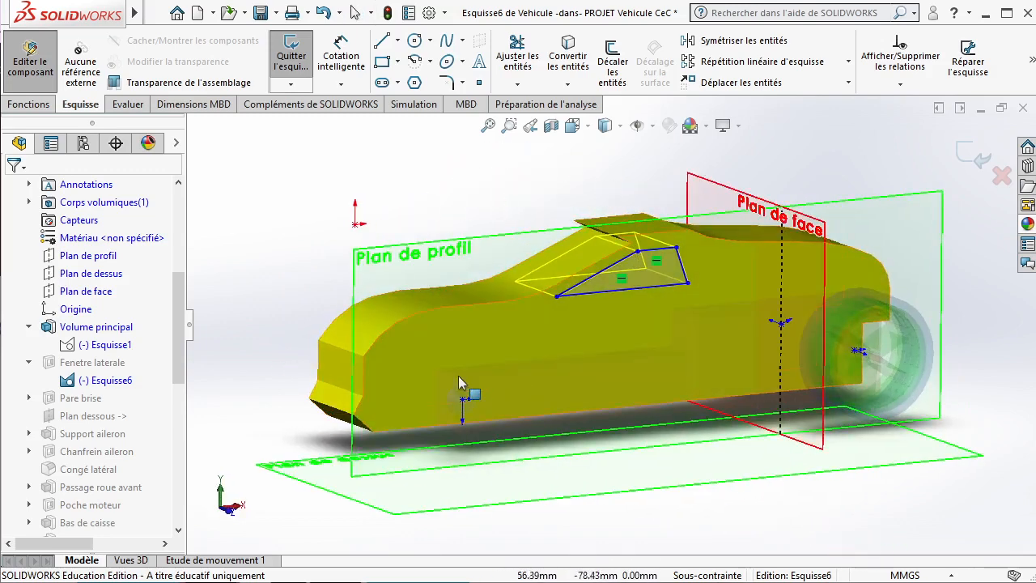
left_click(969, 159)
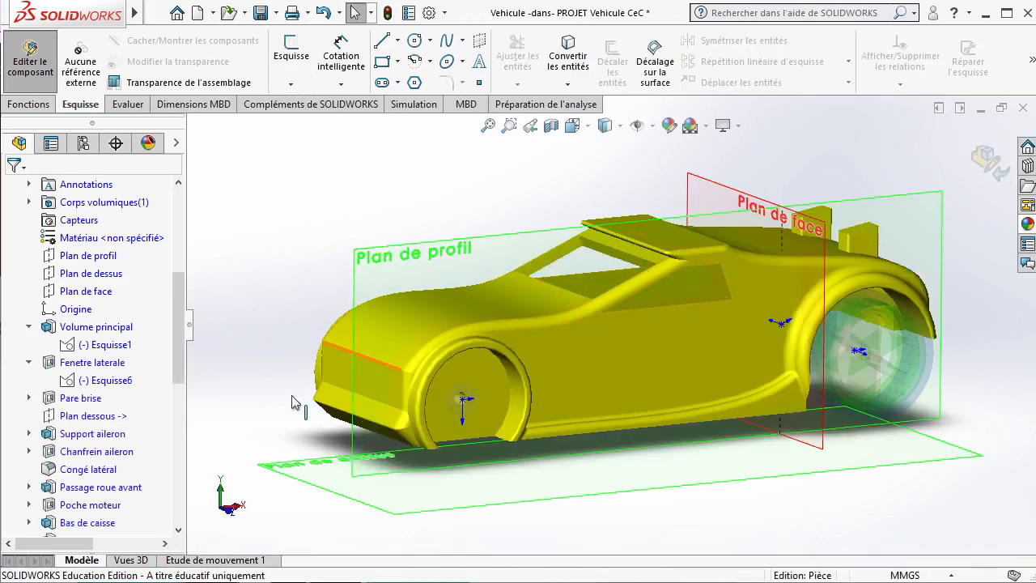
Highlight the Pare brise feature, open its Esquisse9, inspect the windshield profile on the body, and exit the sketch.
left_click(82, 399)
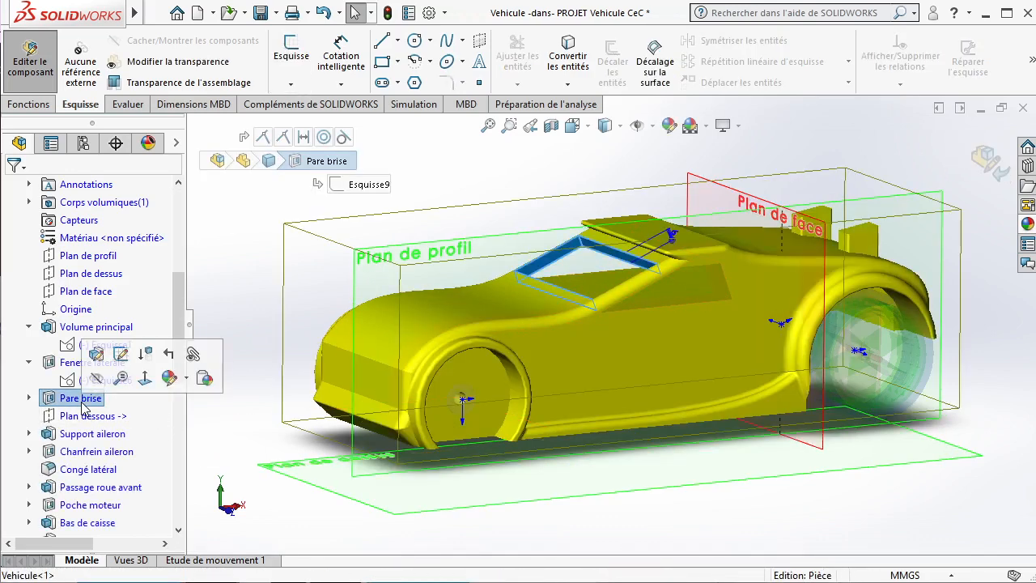
middle_click_drag(624, 280, 518, 312)
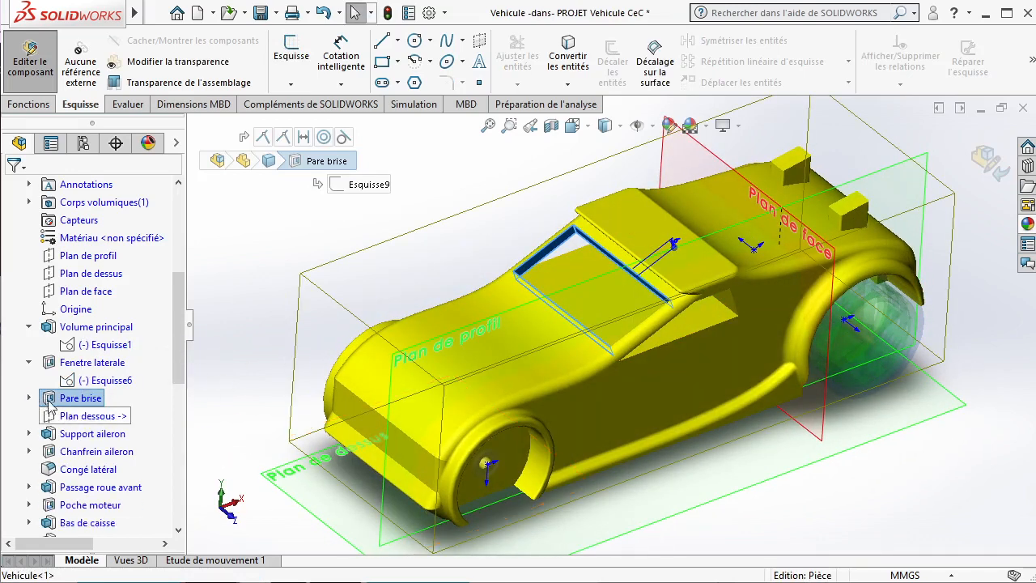
left_click(30, 398)
left_click(97, 417)
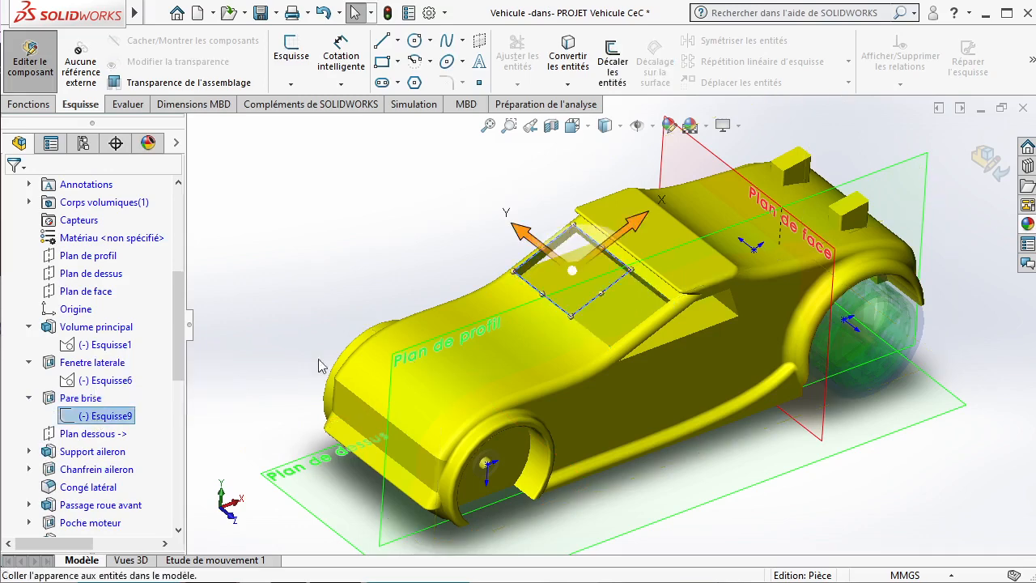
left_click(80, 417)
left_click(144, 366)
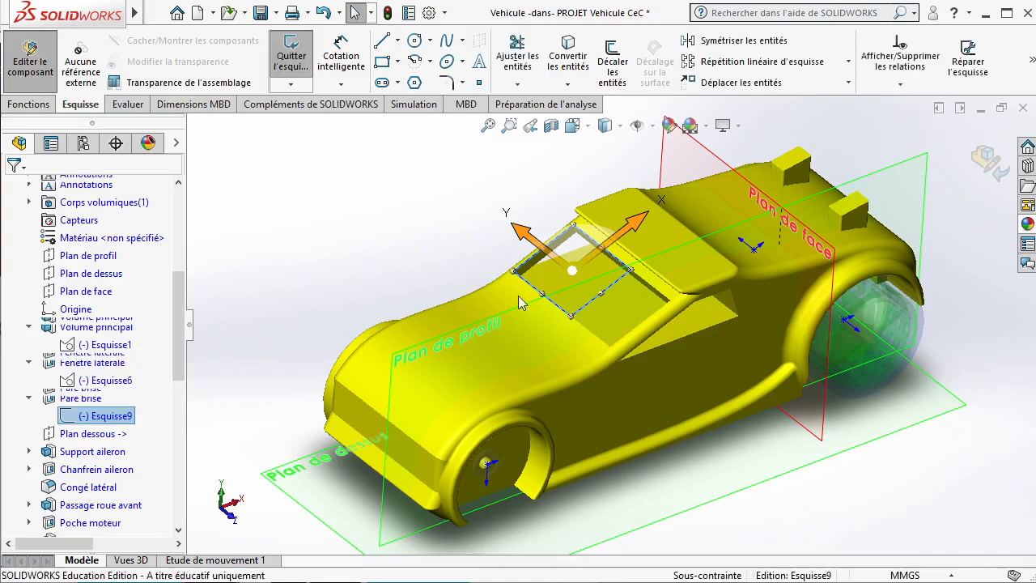
middle_click_drag(617, 303, 580, 270)
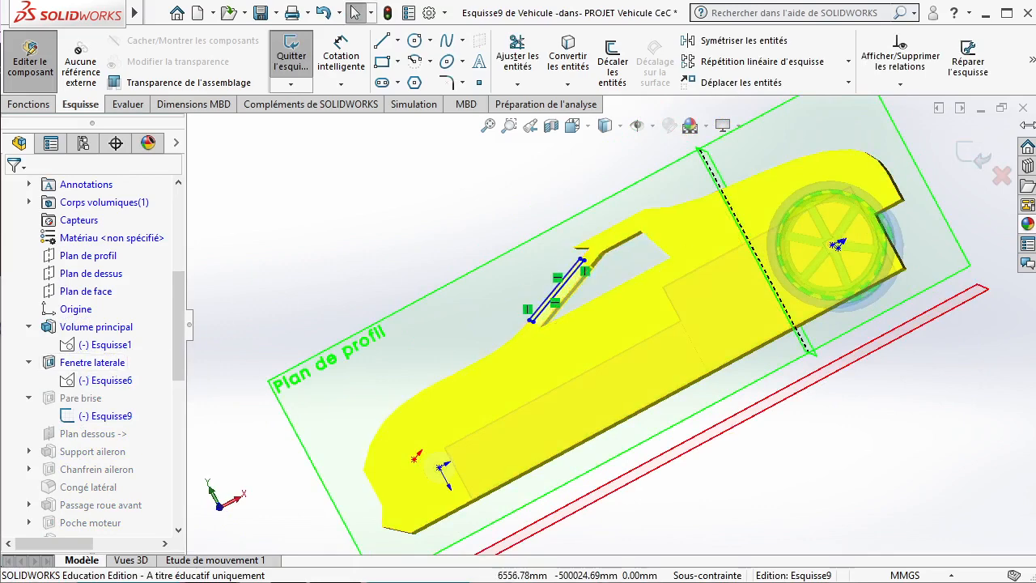
left_click(977, 159)
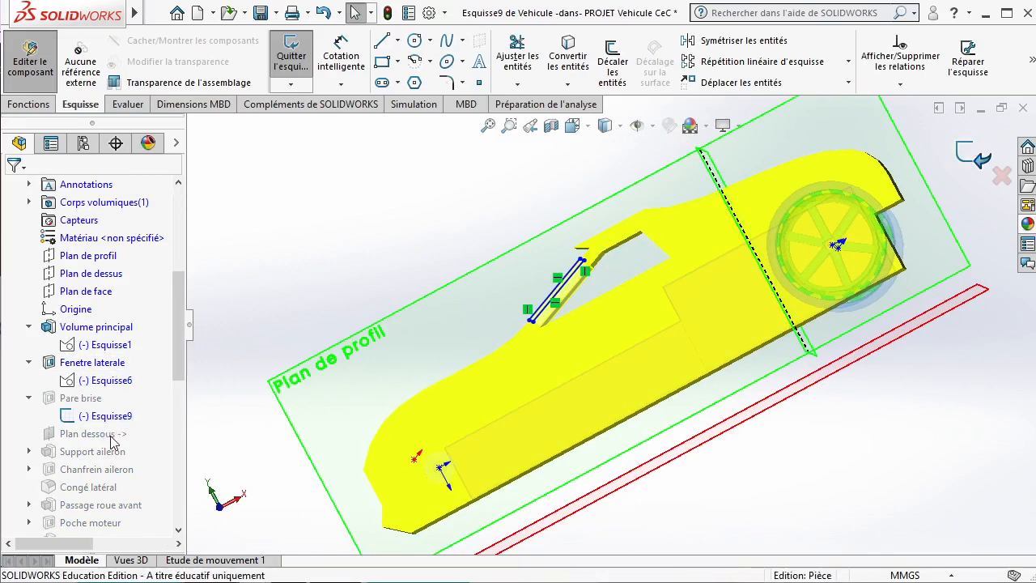
Highlight the Support aileron feature and its Esquisse17, and view the spoiler supports from the front and above.
left_click(93, 453)
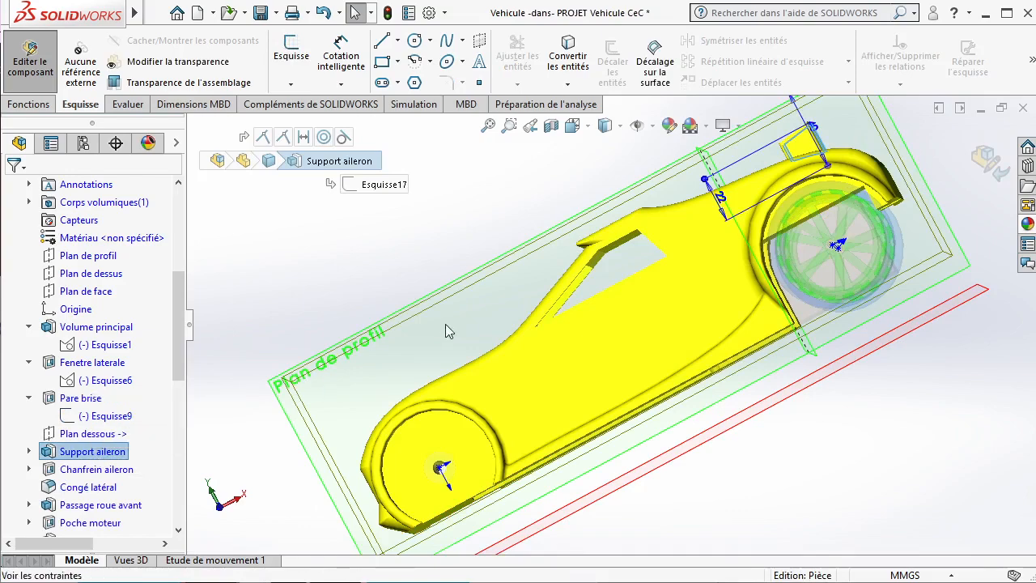
middle_click_drag(445, 323, 520, 358)
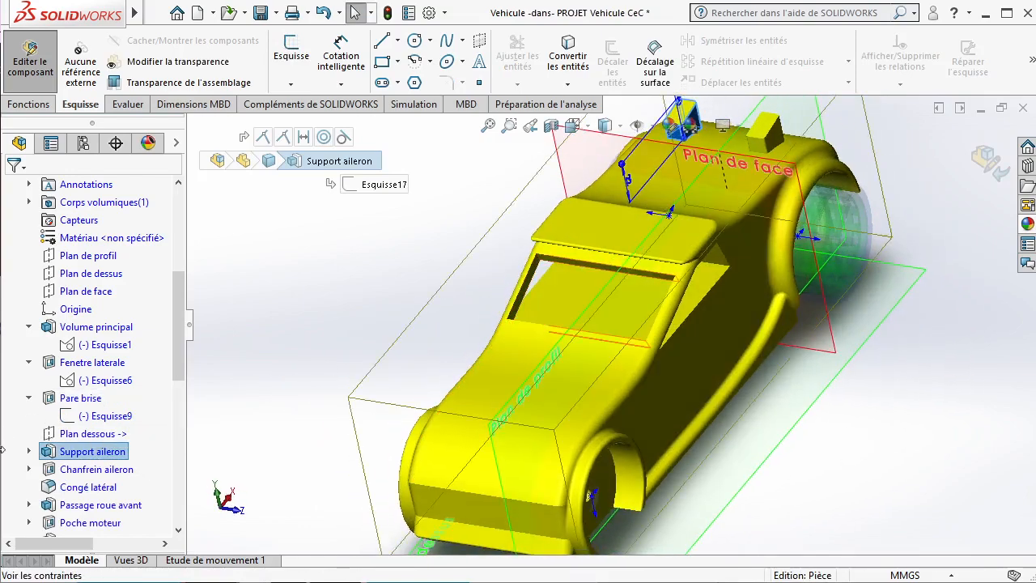
left_click(73, 469)
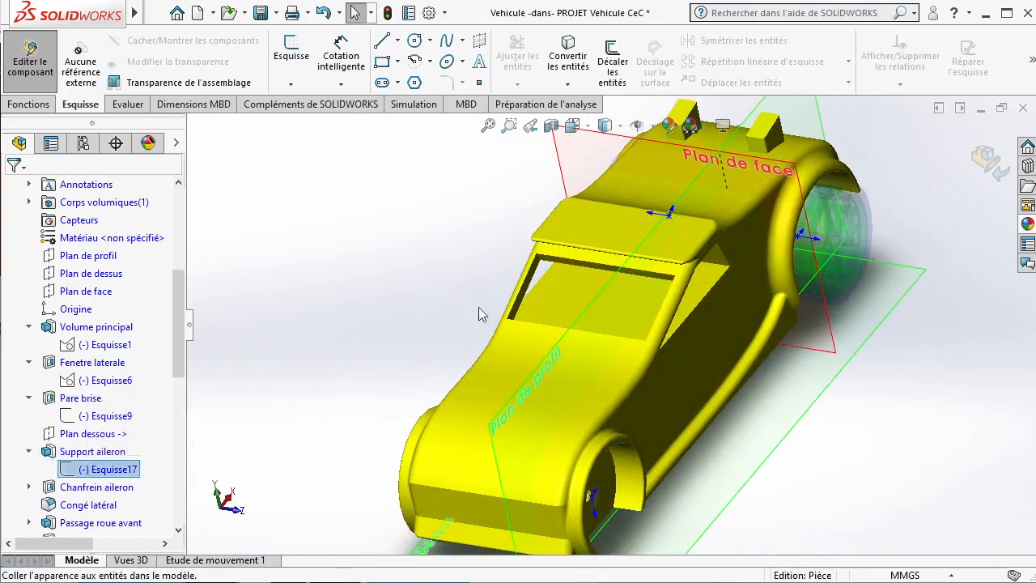
middle_click_drag(506, 285, 586, 324)
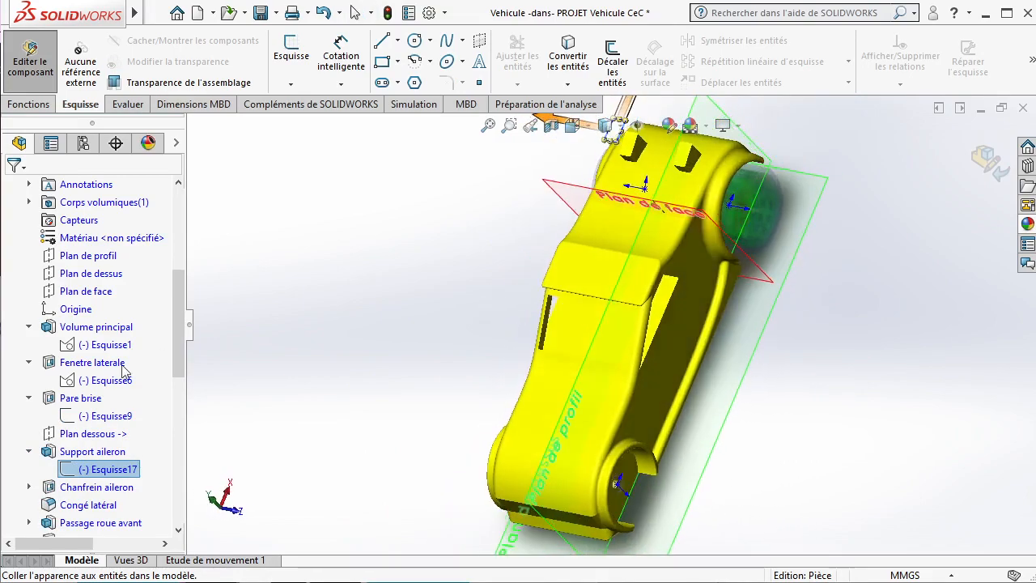
Highlight the Chanfrein aileron, Congé latéral and Passage roue avant features in turn on the body.
left_click(114, 487)
scroll(113, 490, "down", 3)
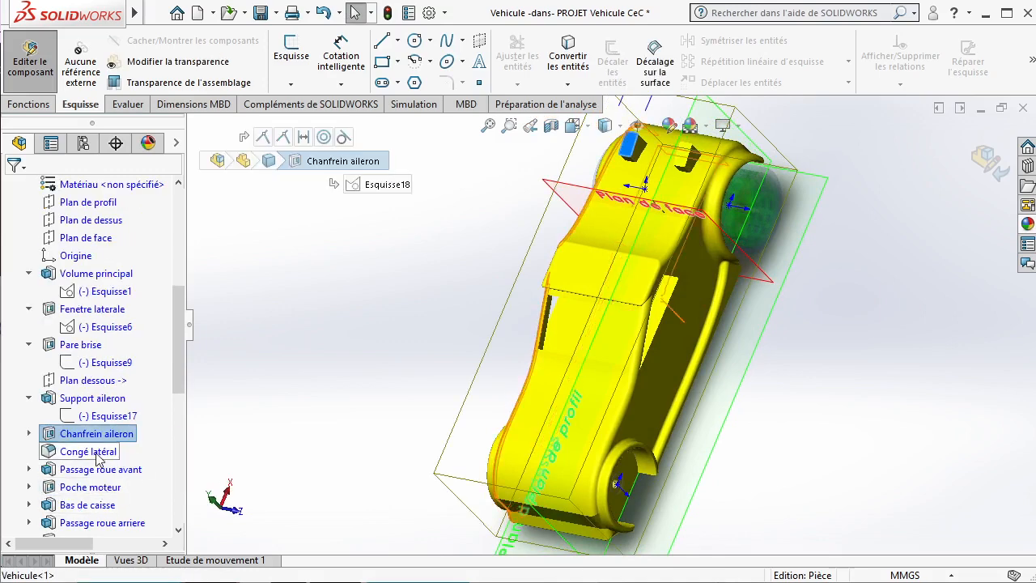
left_click(97, 505)
scroll(97, 474, "down", 3)
left_click(101, 415)
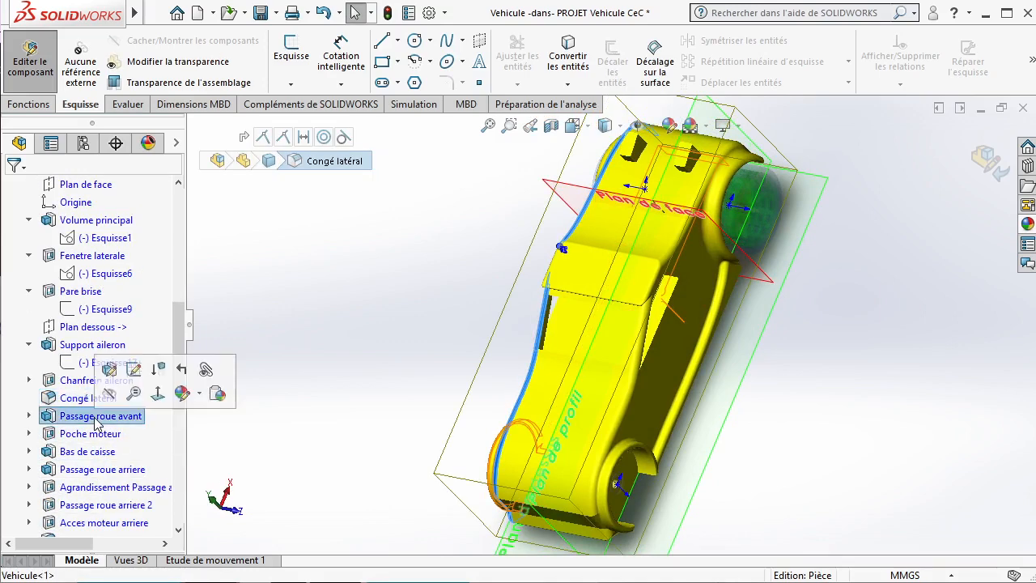
middle_click_drag(455, 466, 573, 274)
Highlight the Poche moteur pocket and the Bas de caisse feature, viewing the body from the side and underneath.
left_click(90, 434)
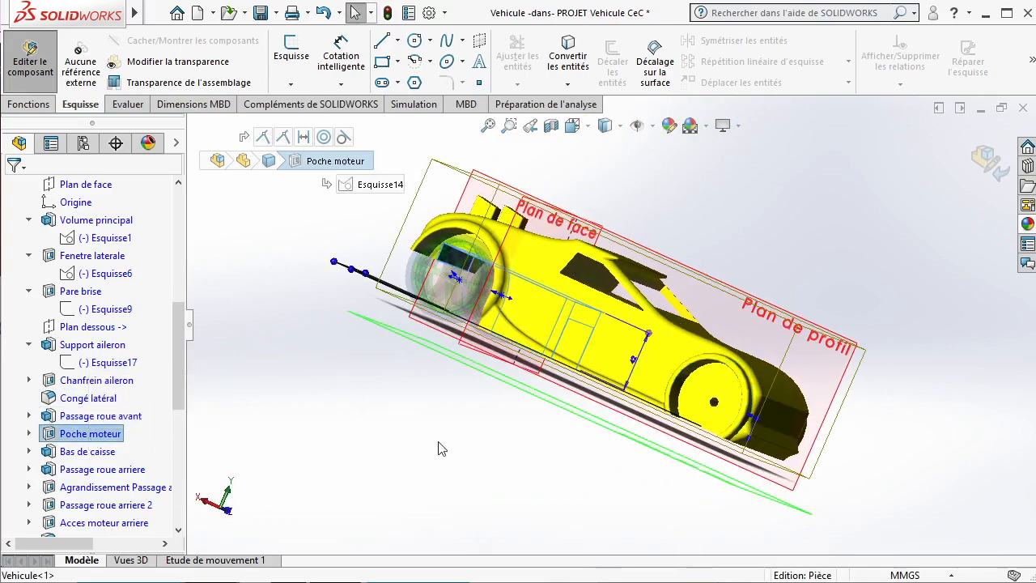
middle_click_drag(522, 421, 348, 404)
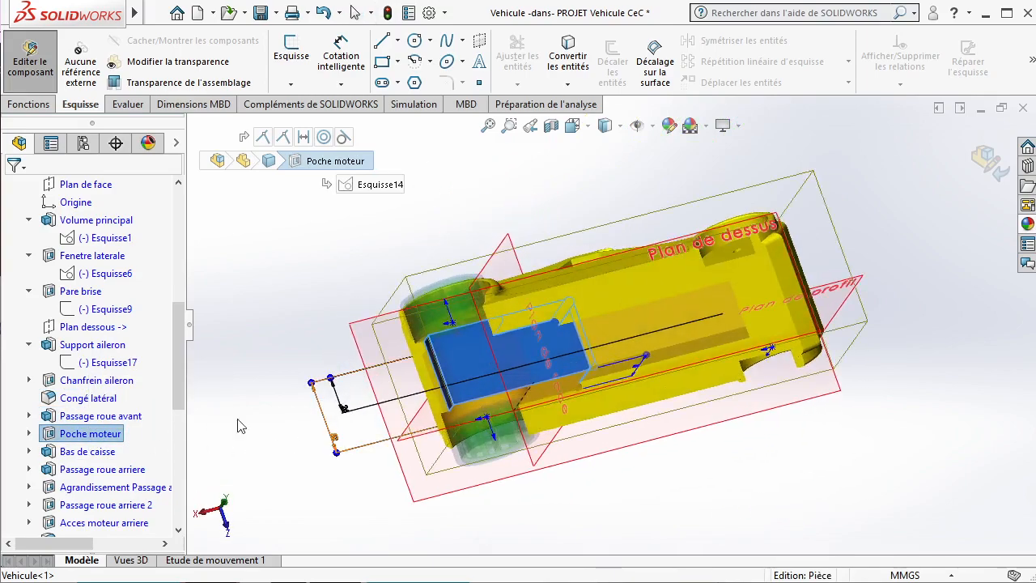
left_click(88, 450)
middle_click_drag(492, 370, 340, 518)
Inspect the rear wheel arch features Passage roue arriere, Agrandissement Passage arriere and Passage roue arriere 2 from several angles.
left_click(102, 469)
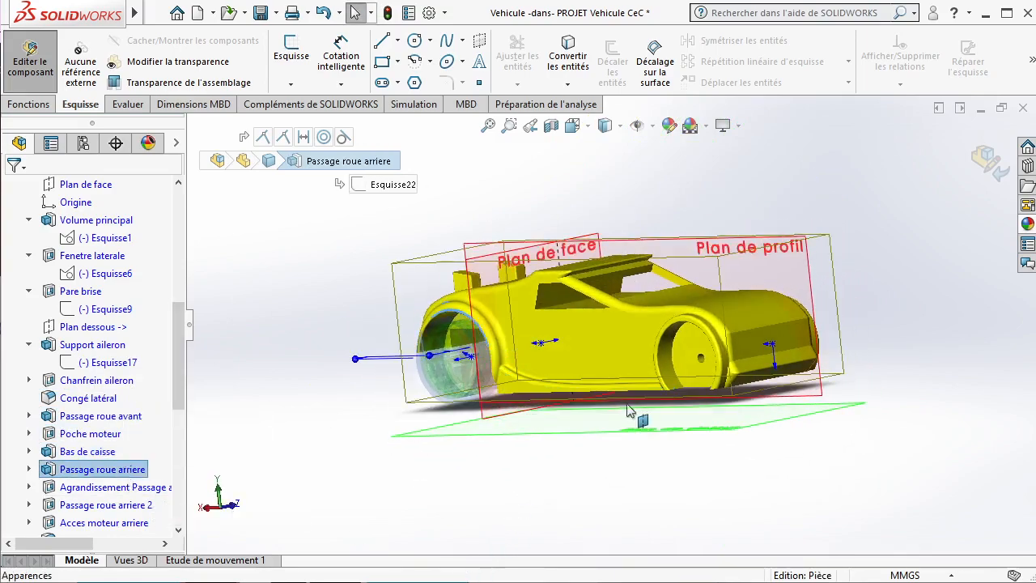
middle_click_drag(697, 397, 736, 220)
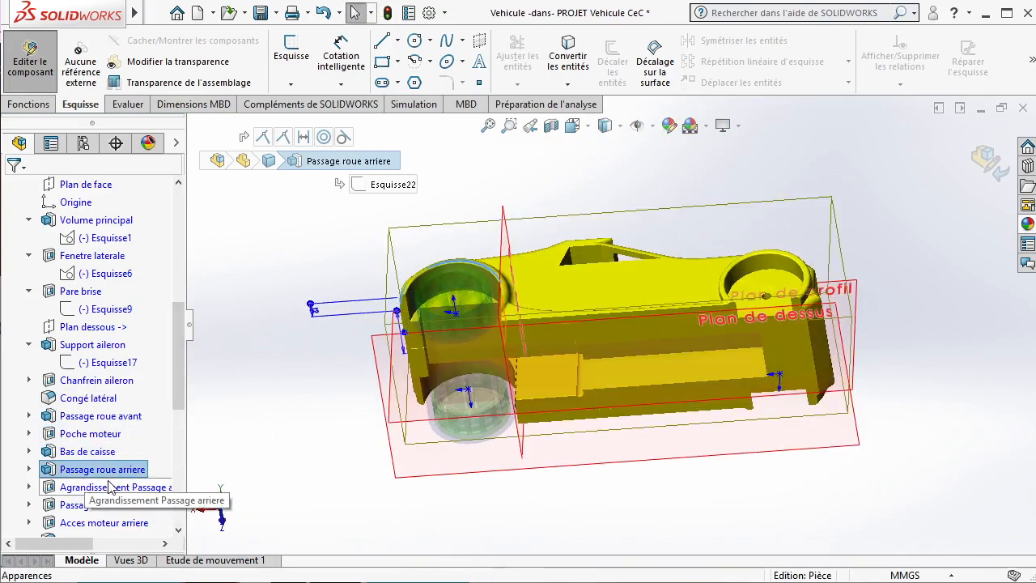
left_click(110, 486)
middle_click_drag(502, 348, 586, 421)
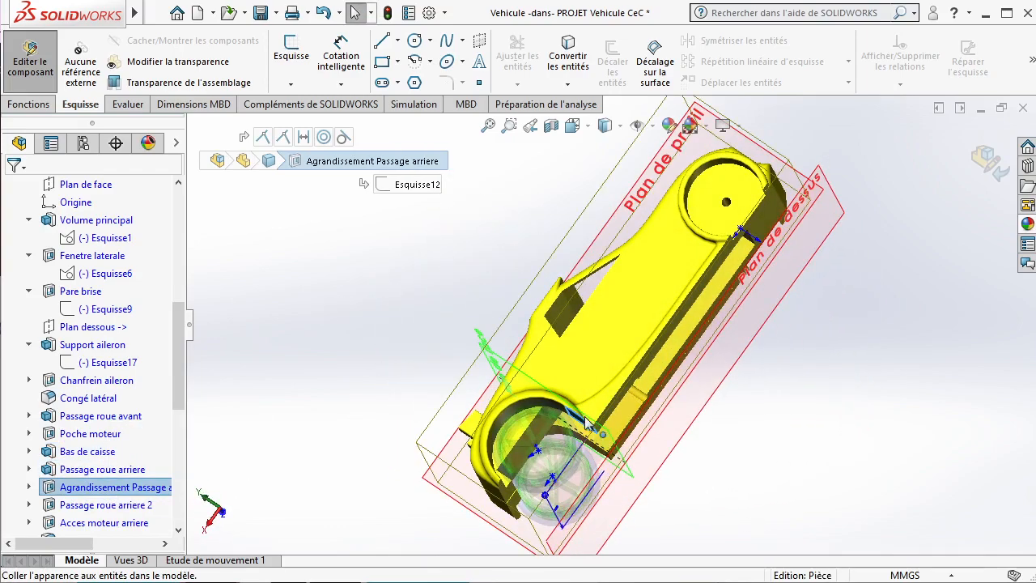
left_click(75, 506)
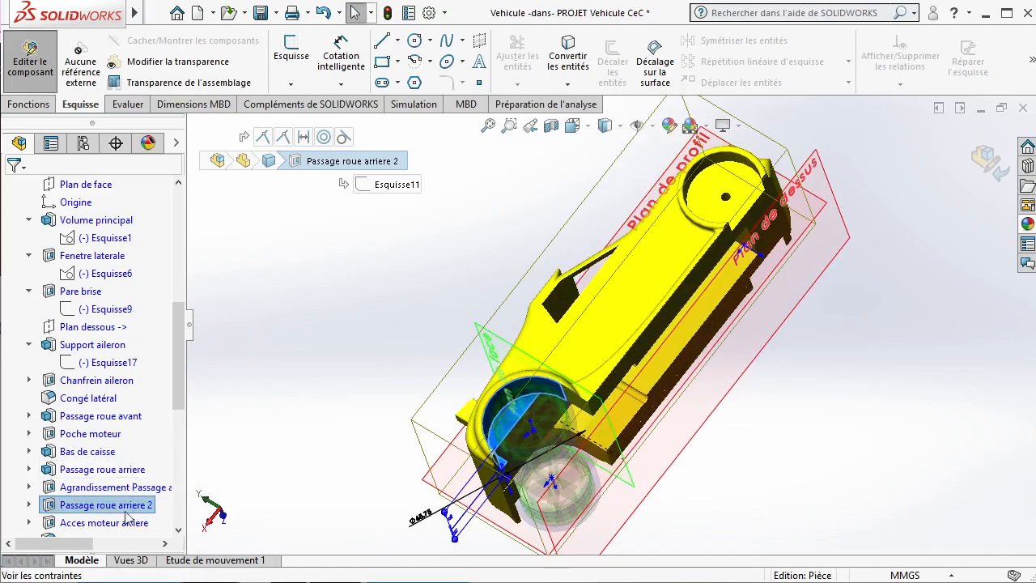
Highlight the Acces moteur arriere cut and the Conge roue arriere fillet, and inspect them from the rear and side.
left_click(127, 522)
middle_click_drag(453, 340, 576, 369)
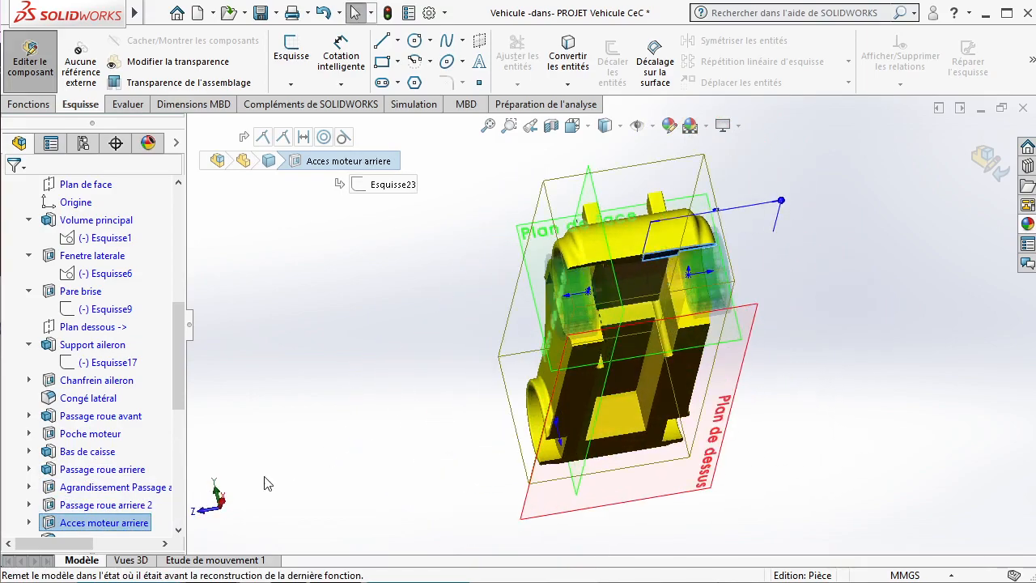
scroll(135, 512, "down", 1)
left_click(113, 489)
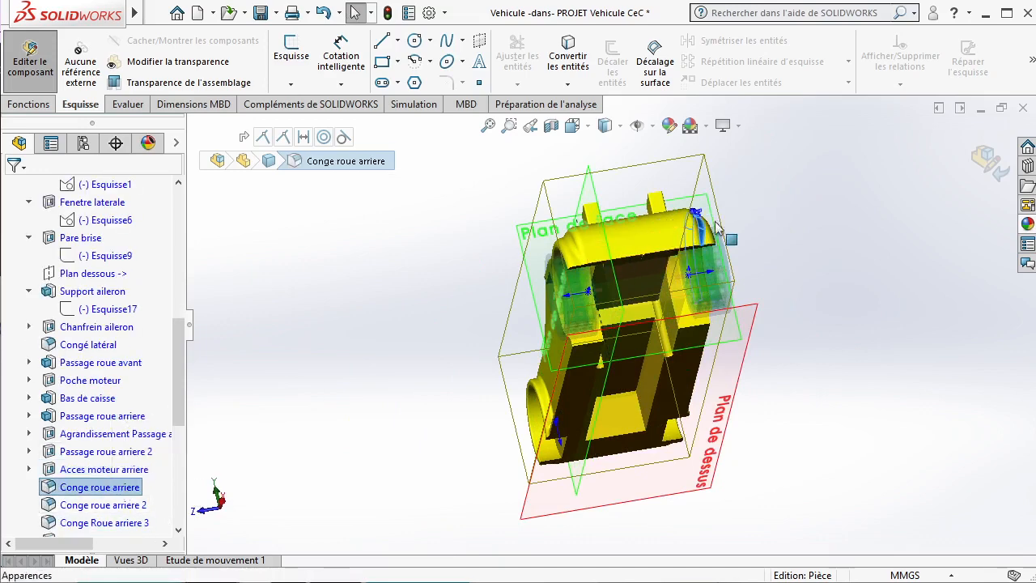
middle_click_drag(690, 272, 586, 338)
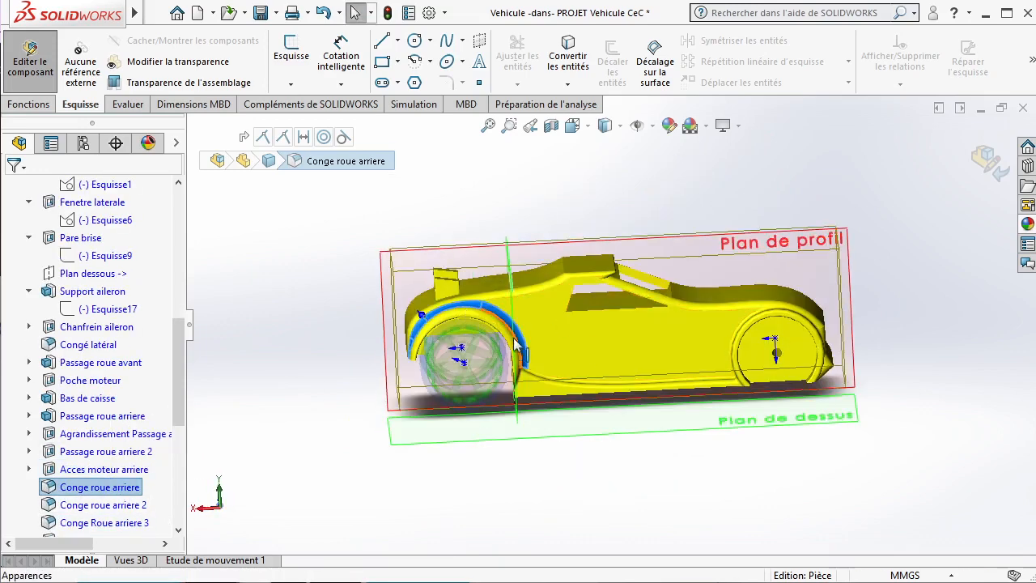
Highlight Passage axe avant, Enlevement roue avant, Conge bas de caisse and Conge bas de caisse 2 in turn.
scroll(117, 512, "down", 2)
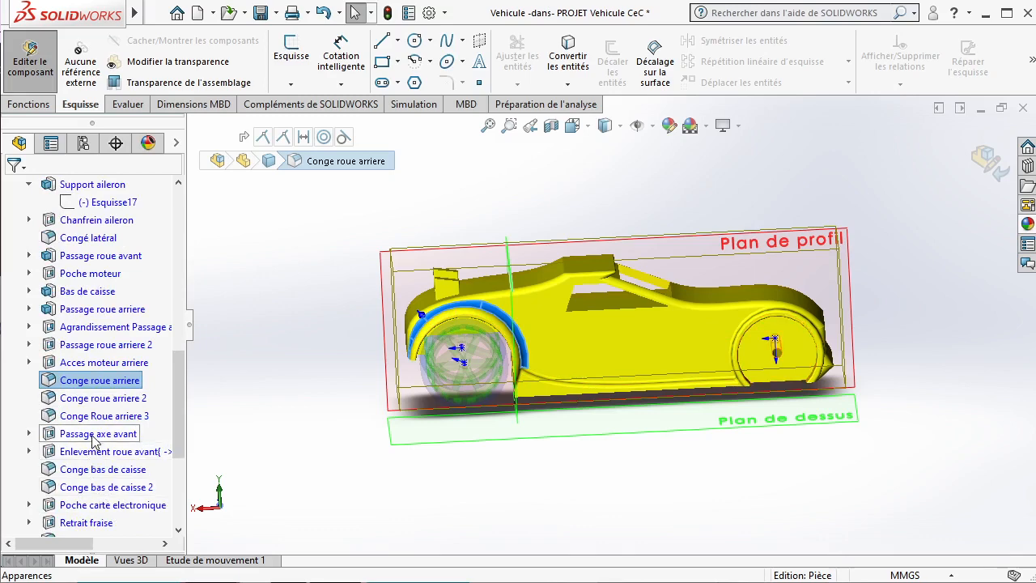
left_click(94, 437)
left_click(97, 454)
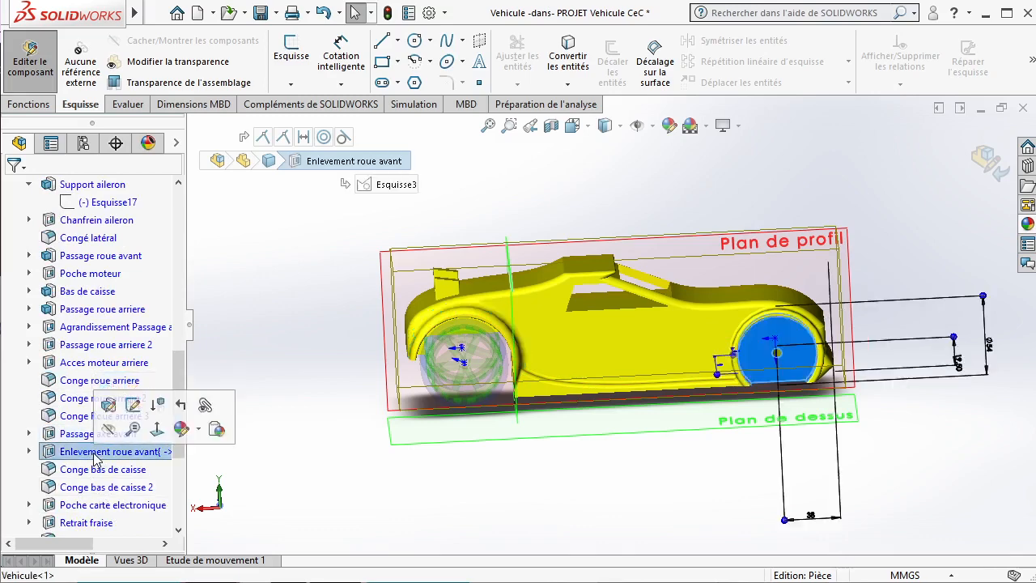
left_click(101, 470)
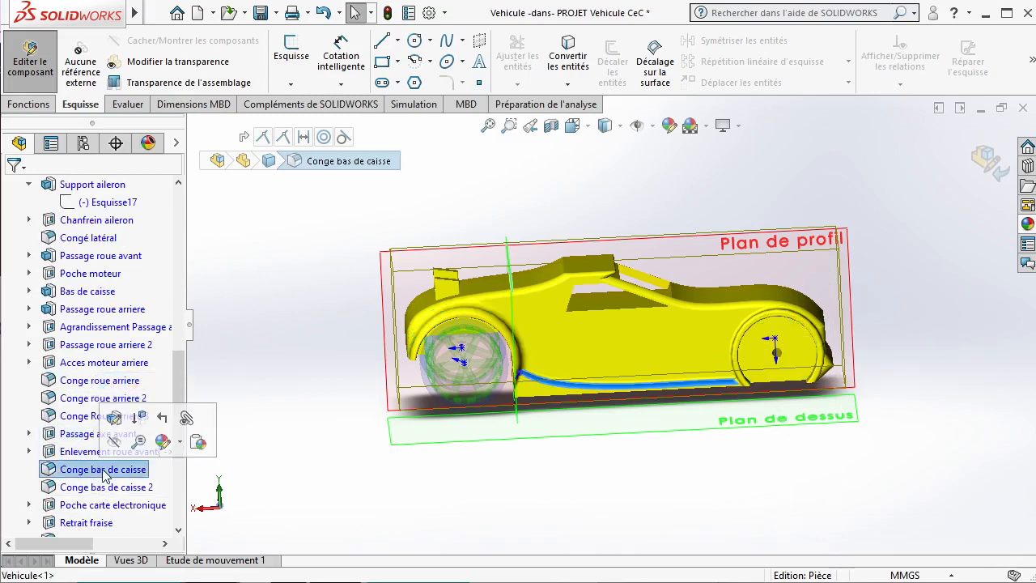
left_click(108, 488)
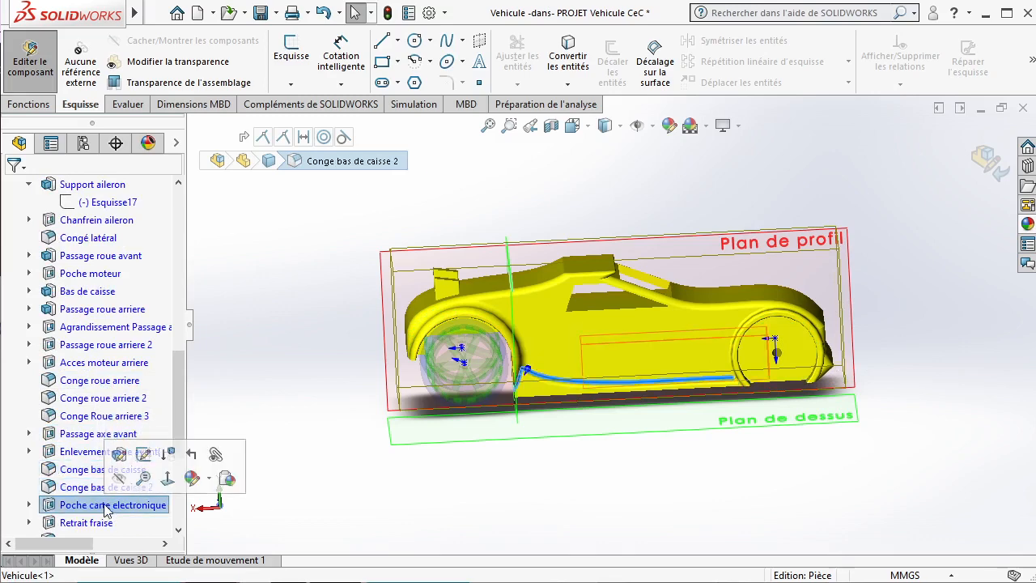
Highlight the Poche carte electronique pocket on the underside and inspect the Retrait fraise corner relief up close.
left_click(108, 505)
middle_click_drag(643, 479, 529, 339)
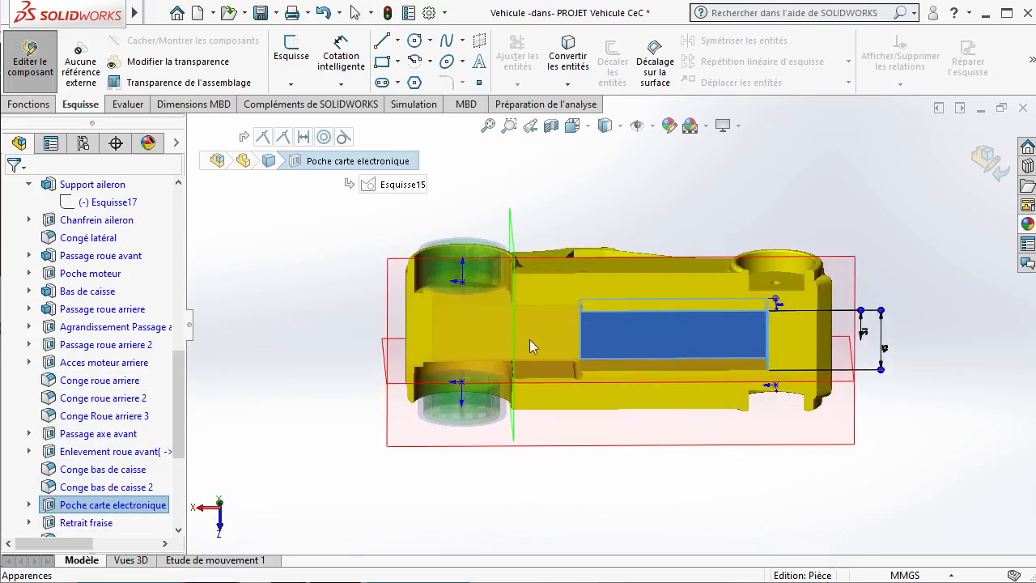
scroll(89, 486, "down", 2)
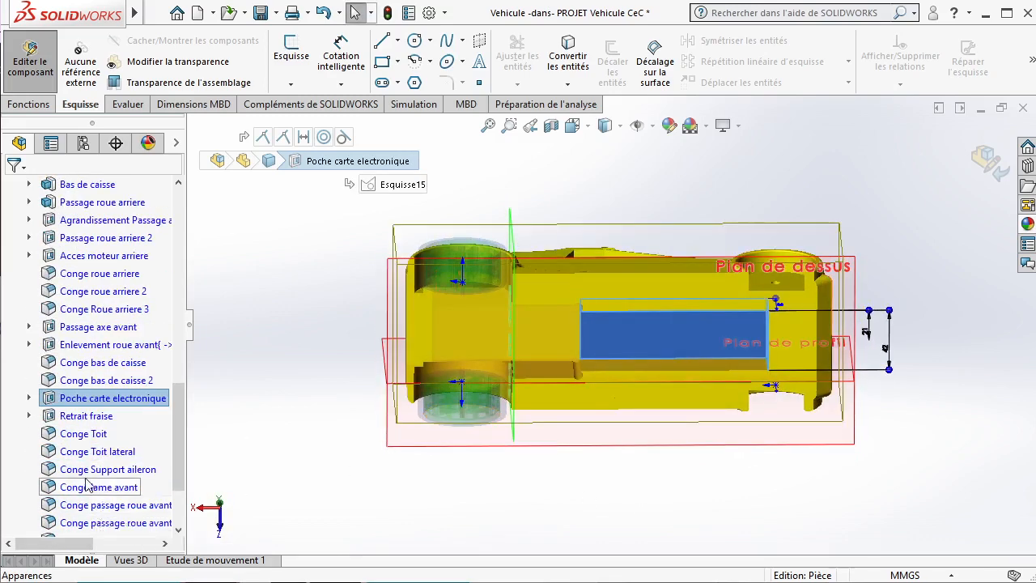
left_click(86, 416)
middle_click_drag(639, 356, 638, 279)
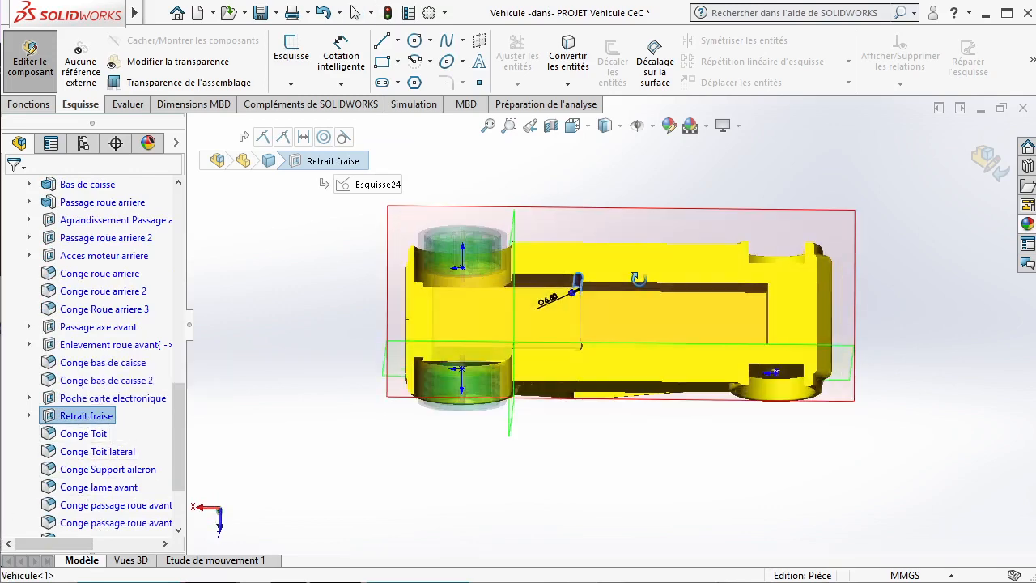
scroll(179, 478, "down", 2)
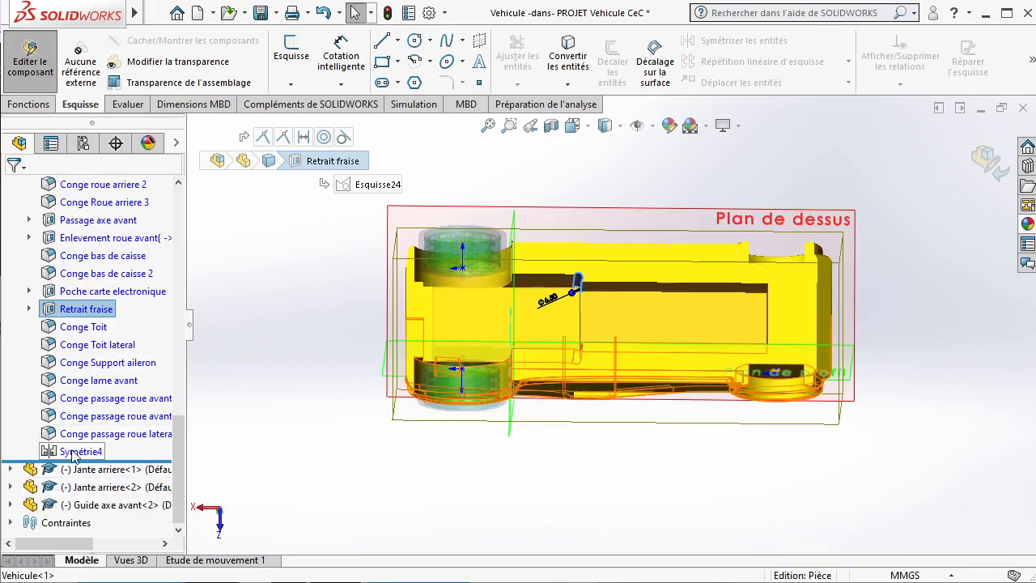
scroll(583, 283, "down", 5)
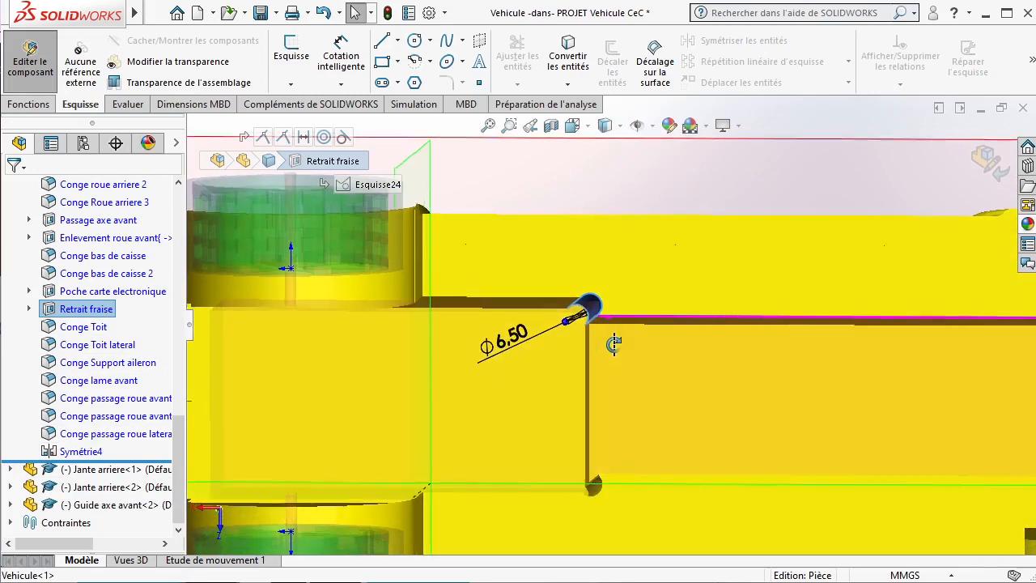
middle_click_drag(615, 345, 605, 351)
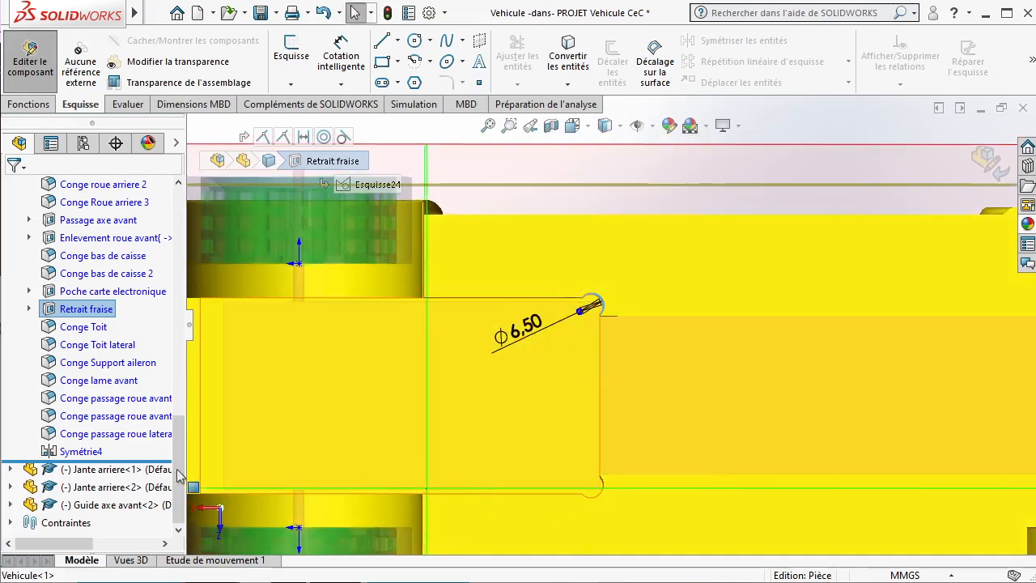
Delete the Symétrie4 mirror feature, inspect the remaining half of the body, and undo the deletion.
left_click(87, 453)
middle_click_drag(491, 229, 549, 364)
scroll(559, 267, "up", 5)
middle_click_drag(571, 218, 399, 364)
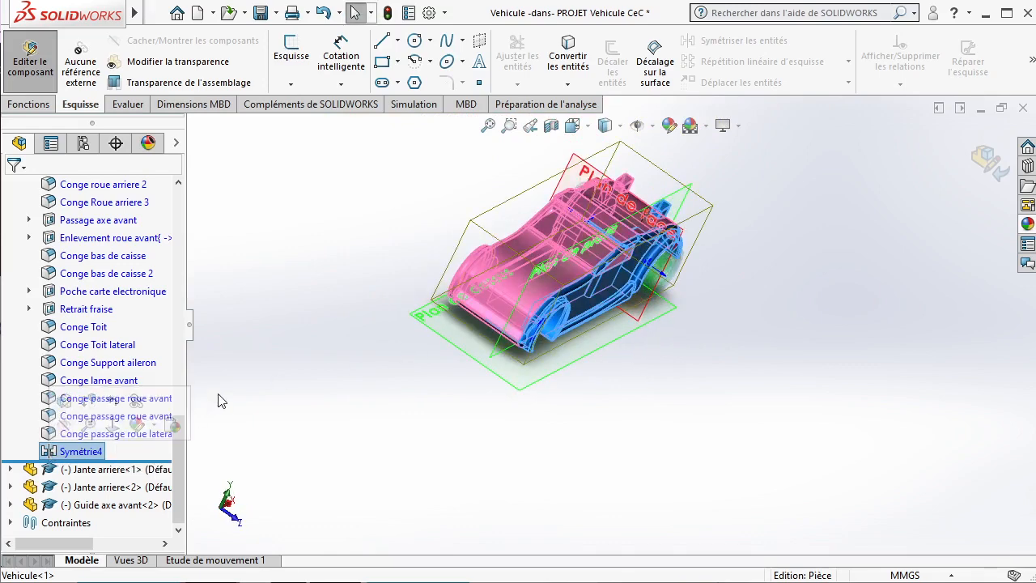
key("Delete")
left_click(658, 228)
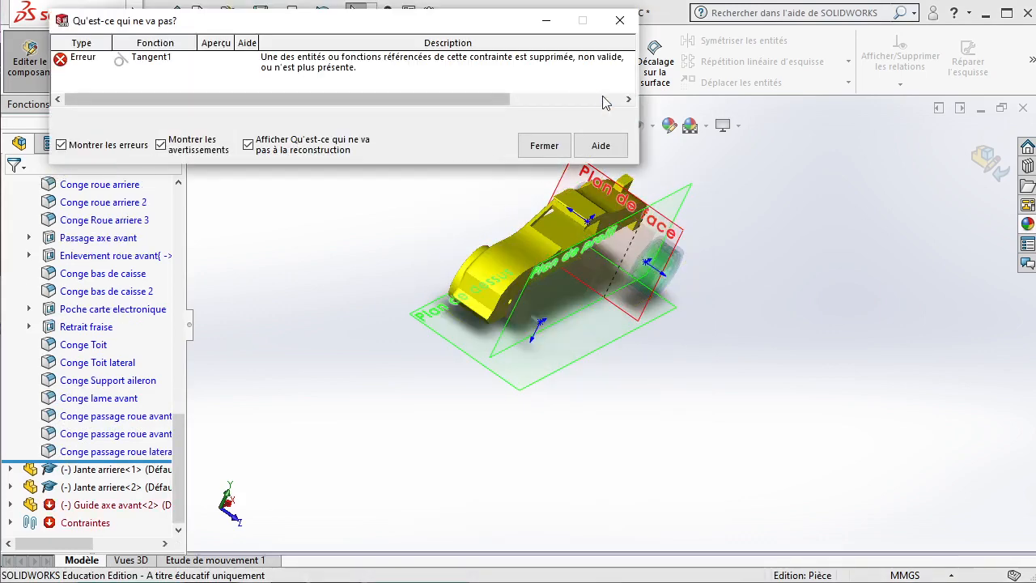
left_click(544, 146)
middle_click_drag(614, 308, 404, 370)
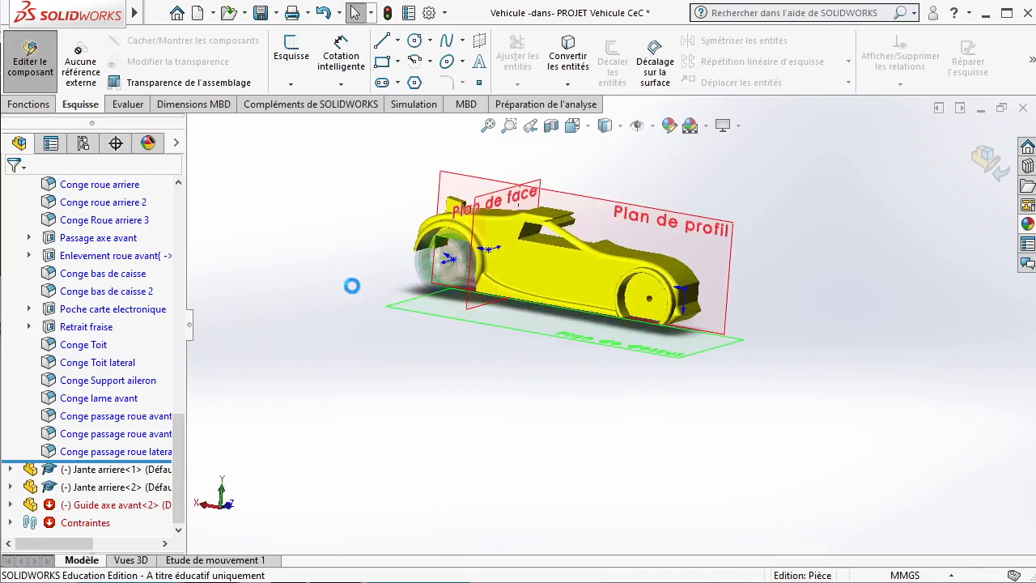
middle_click_drag(624, 432, 512, 400)
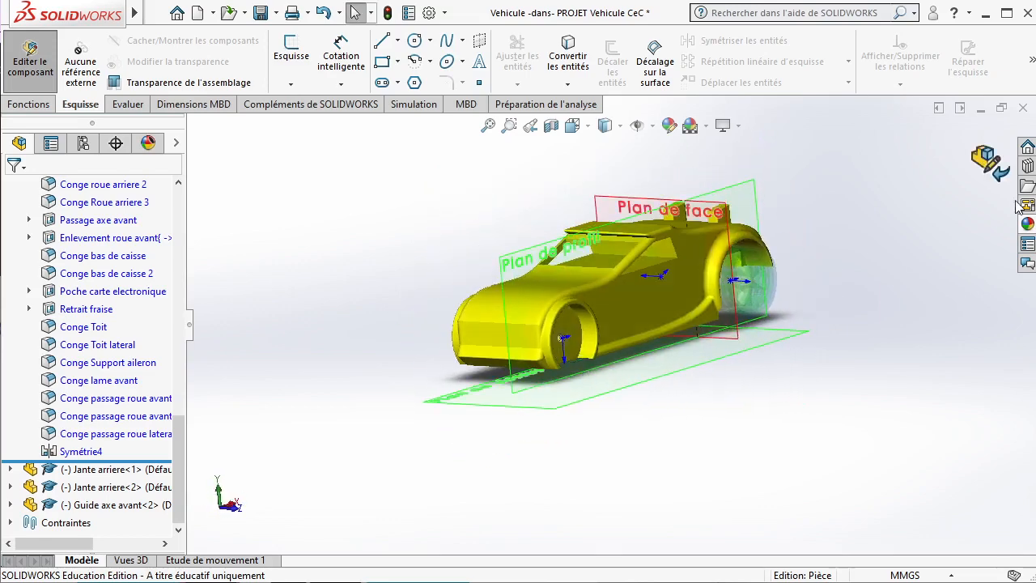
Finish editing the Vehicule part in context and return to the PROJET Vehicule CeC assembly.
left_click(989, 159)
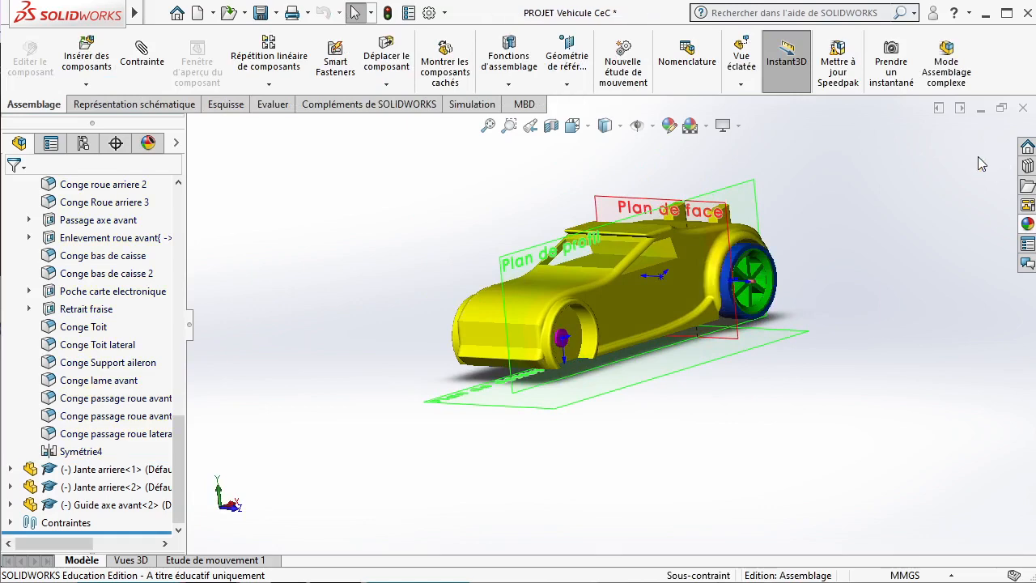
scroll(683, 311, "up", 2)
scroll(644, 294, "down", 1)
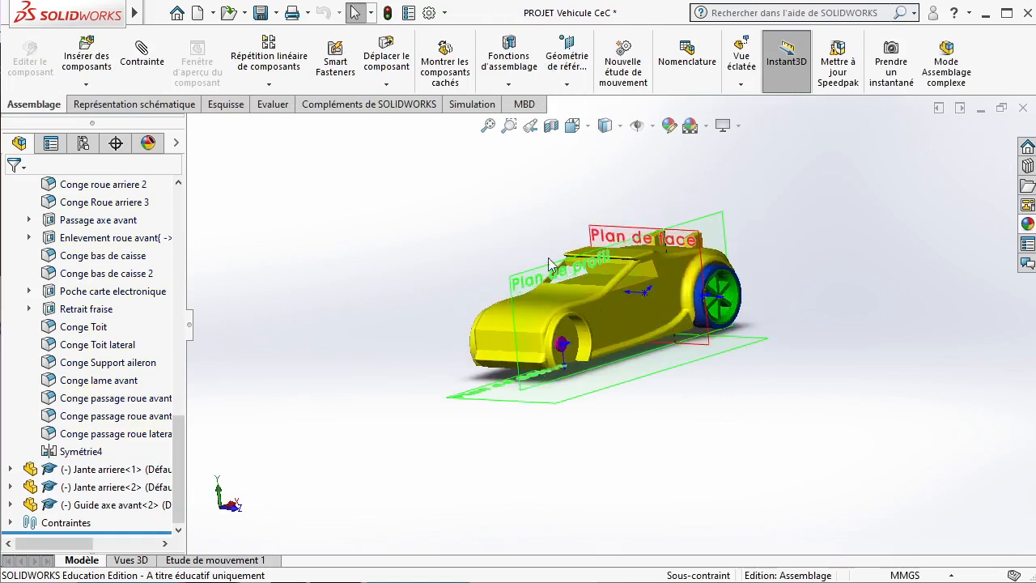
middle_click_drag(682, 297, 678, 322)
scroll(605, 369, "up", 2)
scroll(605, 369, "down", 4)
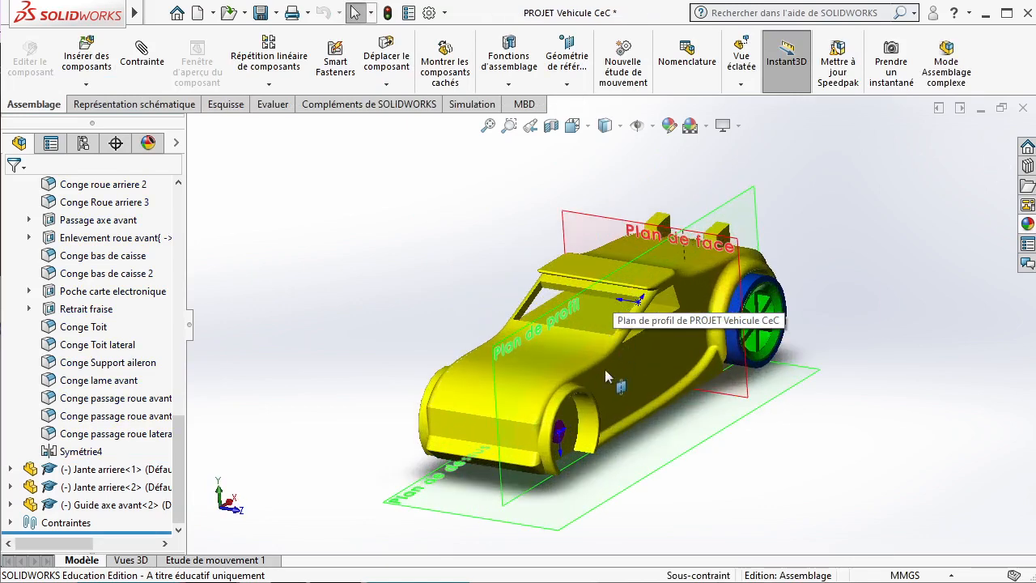
Inspect the assembled car from the front and side, and select a spoke edge on the rear wheel rim.
middle_click_drag(604, 369, 617, 419)
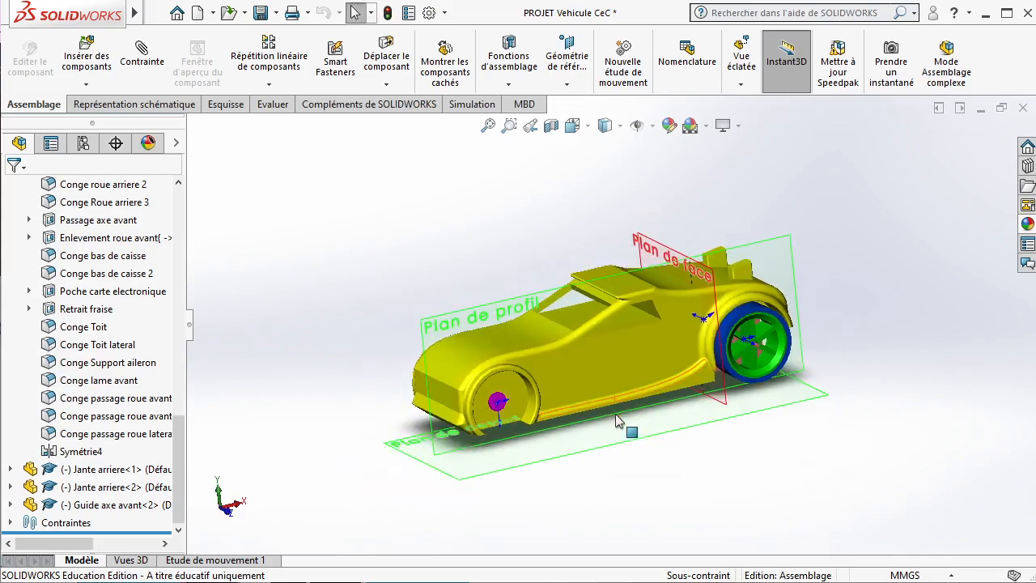
scroll(607, 397, "down", 3)
middle_click_drag(569, 274, 586, 288)
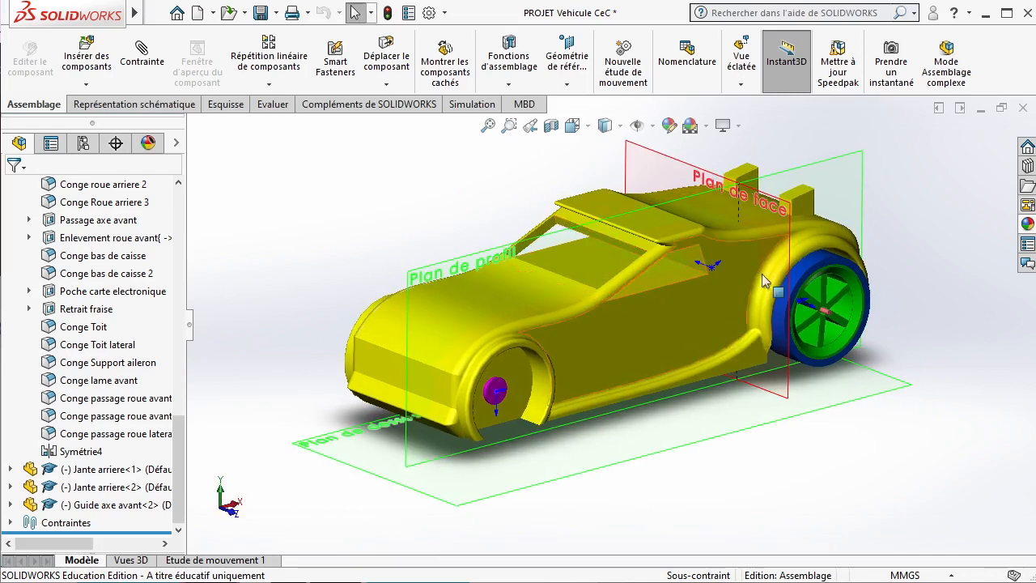
left_click(842, 303)
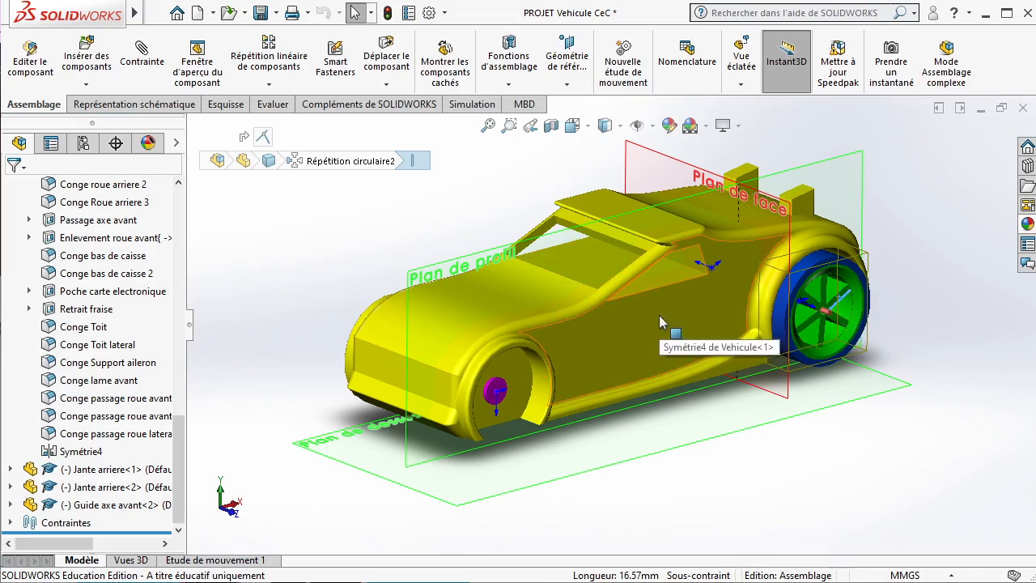
middle_click_drag(682, 354, 642, 357)
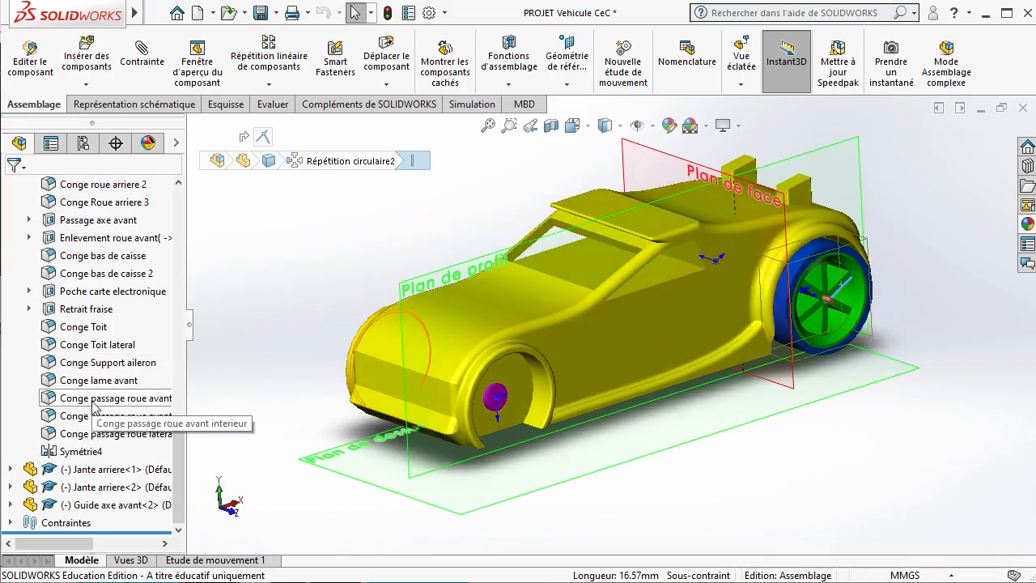